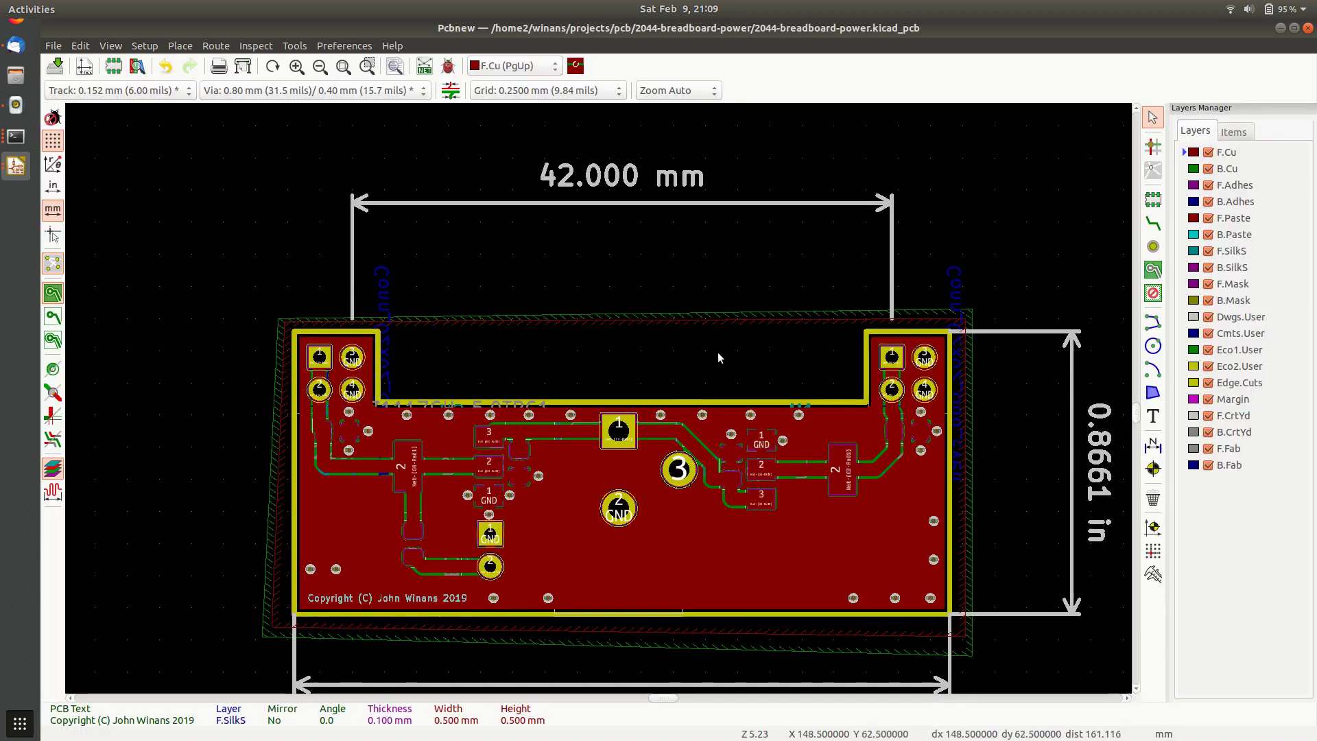
# Zoom in and pan so the right-hand connector tab and its upper corner fill the view
pyautogui.scroll(2, 729, 425)
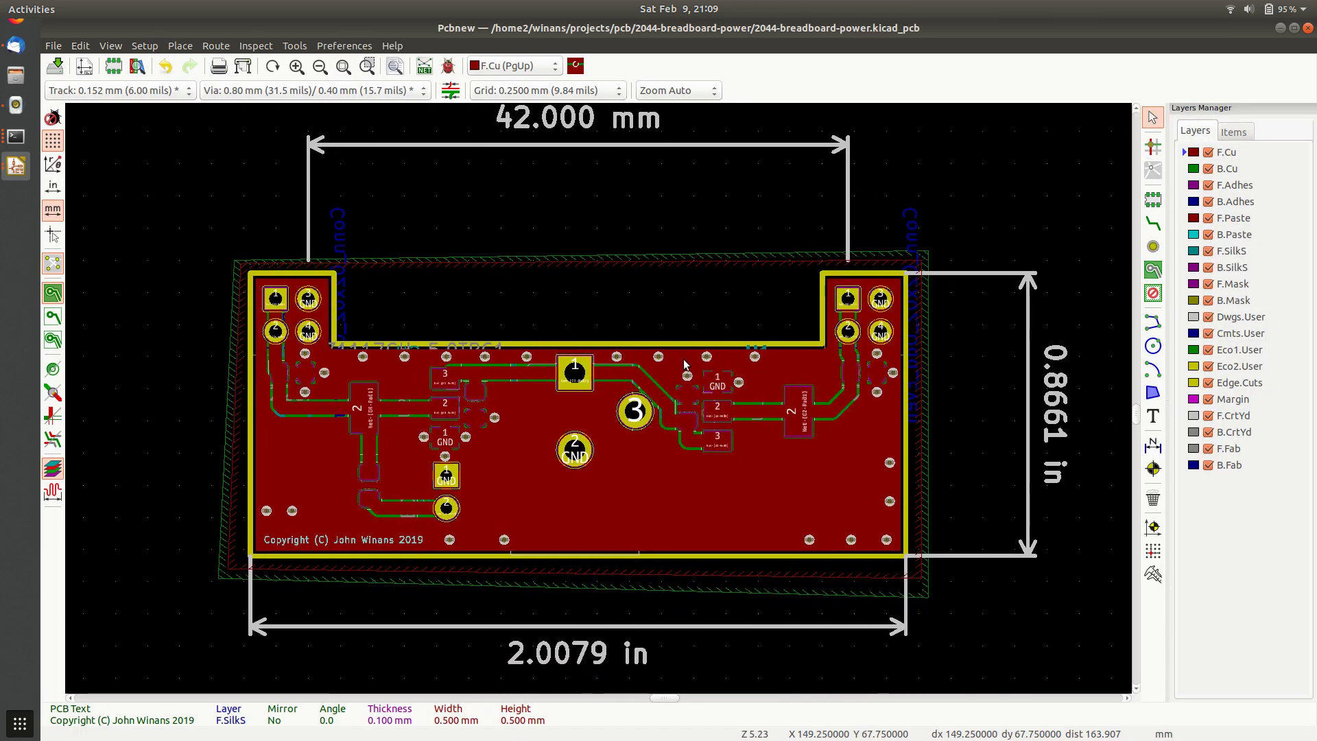
pyautogui.moveTo(671, 397); pyautogui.dragTo(570, 380, button='middle')
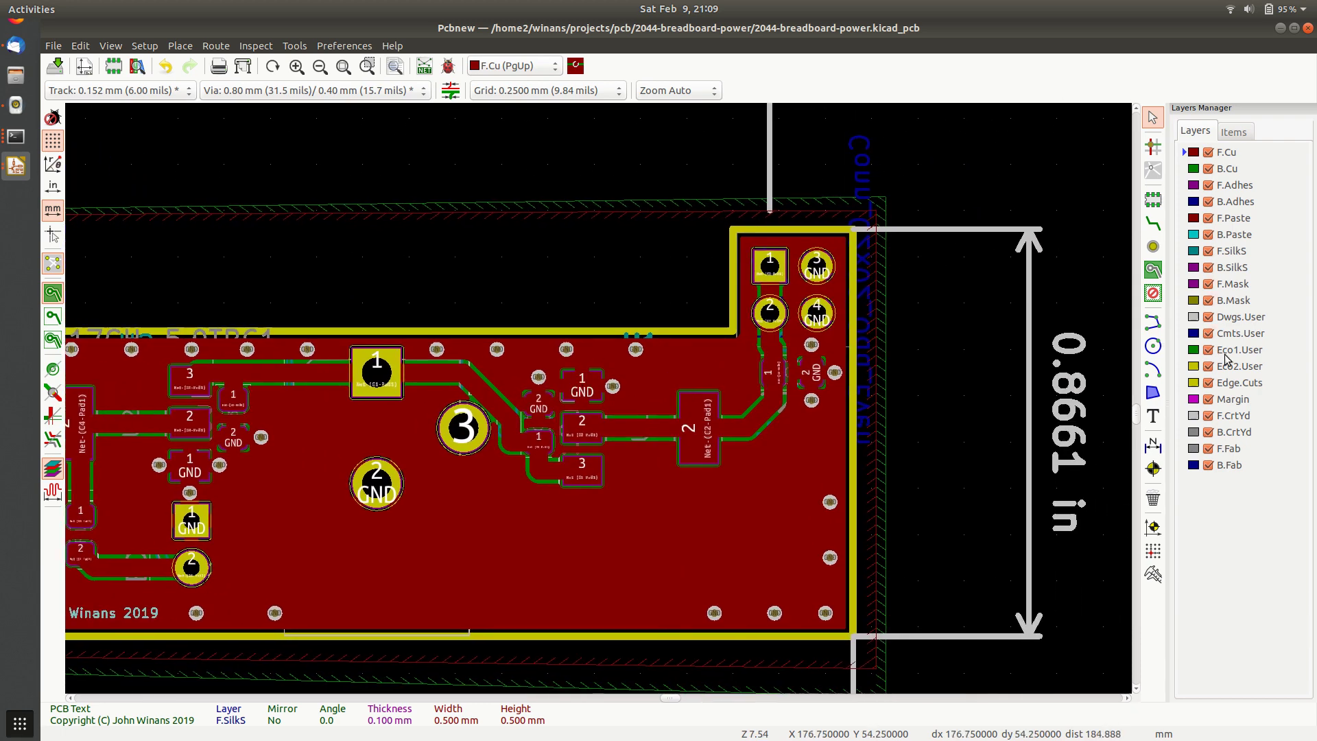
# Make Edge.Cuts the active layer and zoom in on the top-right connector corner
pyautogui.click(1239, 383)
pyautogui.scroll(2, 906, 323)
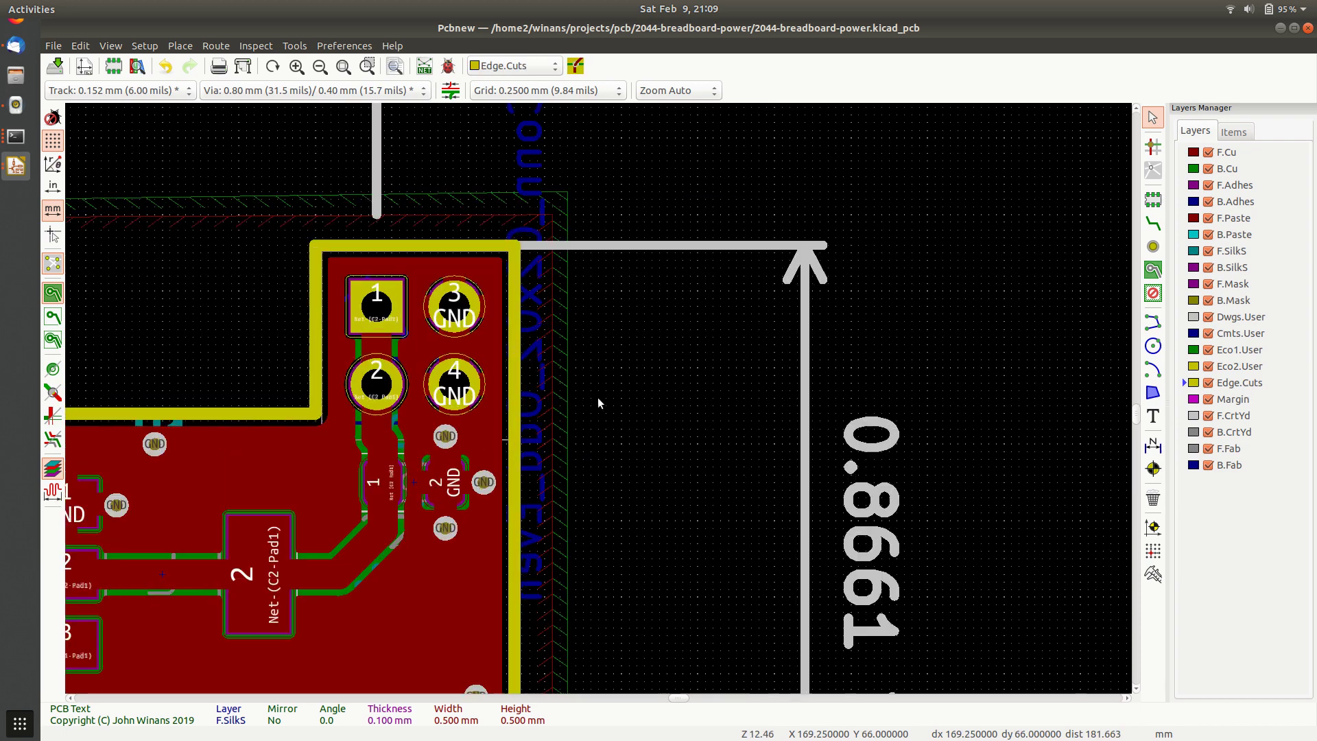
pyautogui.moveTo(462, 377); pyautogui.dragTo(643, 354, button='middle')
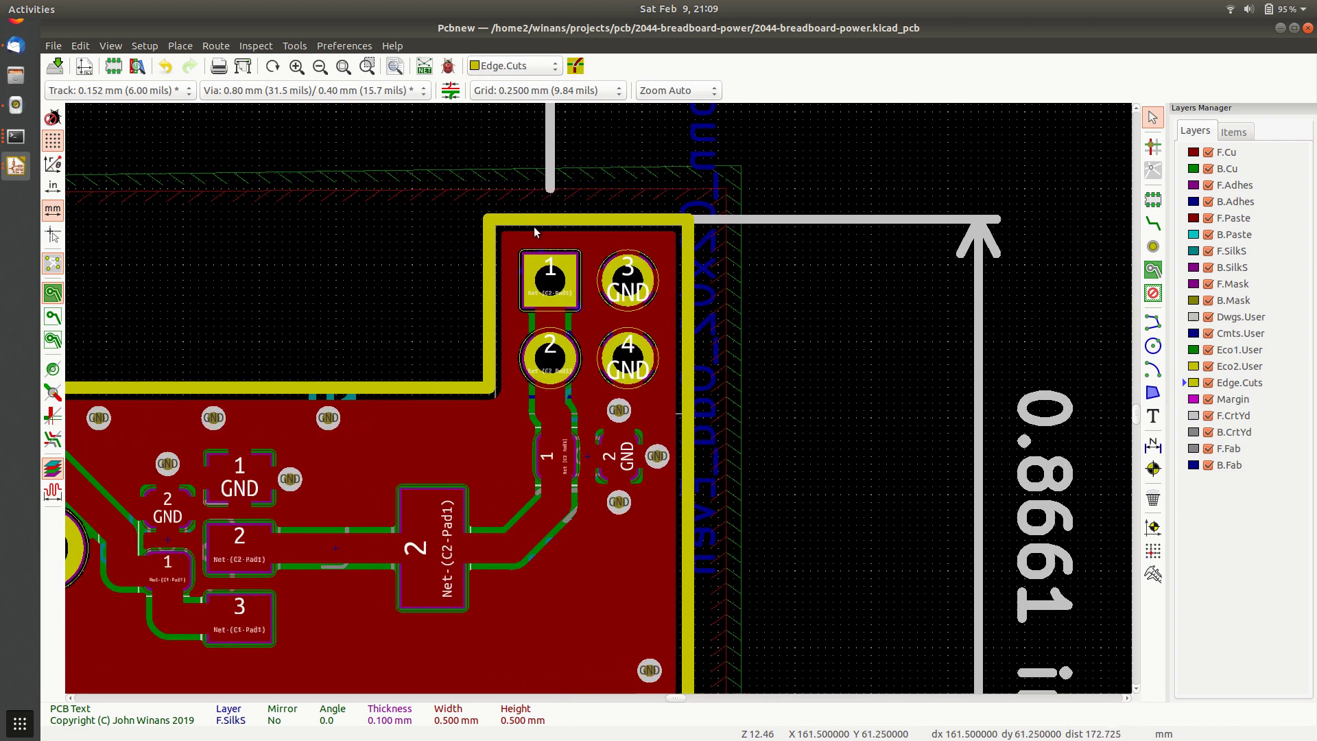
# Draw a 90° graphic arc of 1.5 mm radius beside the corner
pyautogui.click(1152, 371)
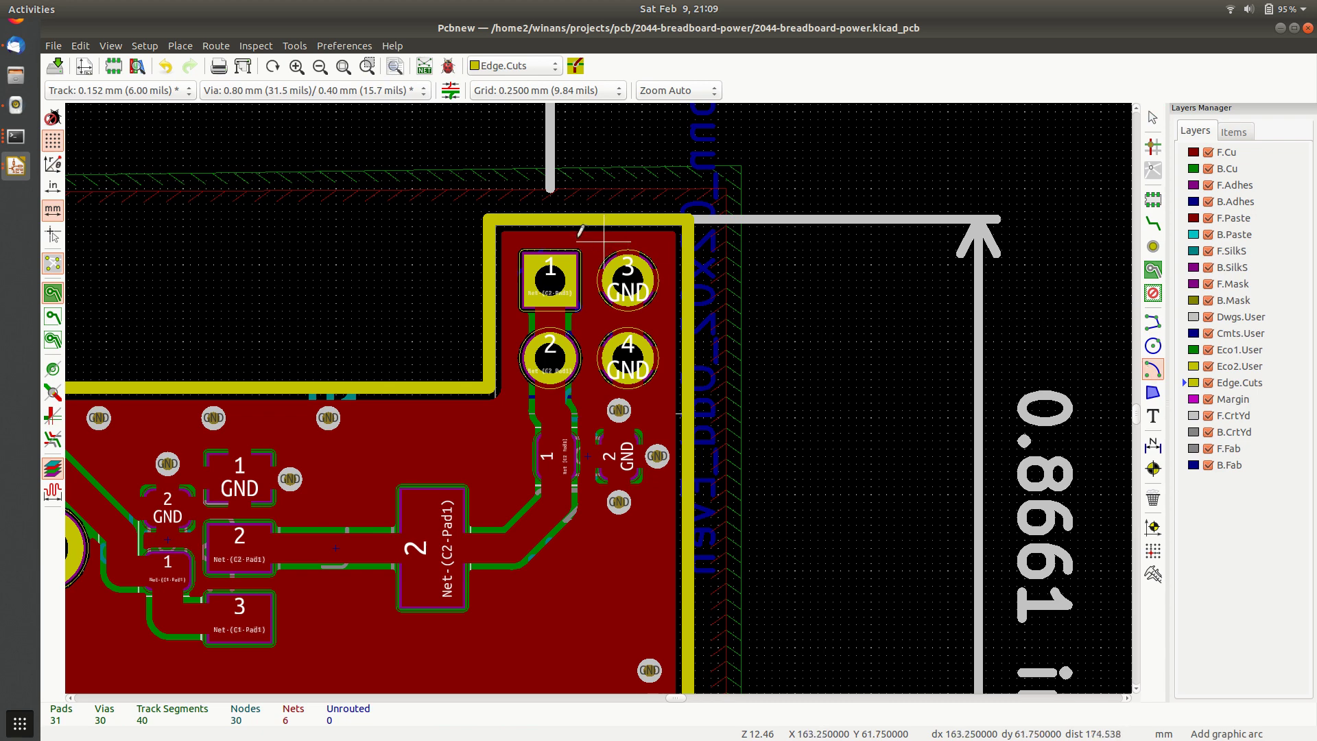
pyautogui.scroll(3, 582, 230)
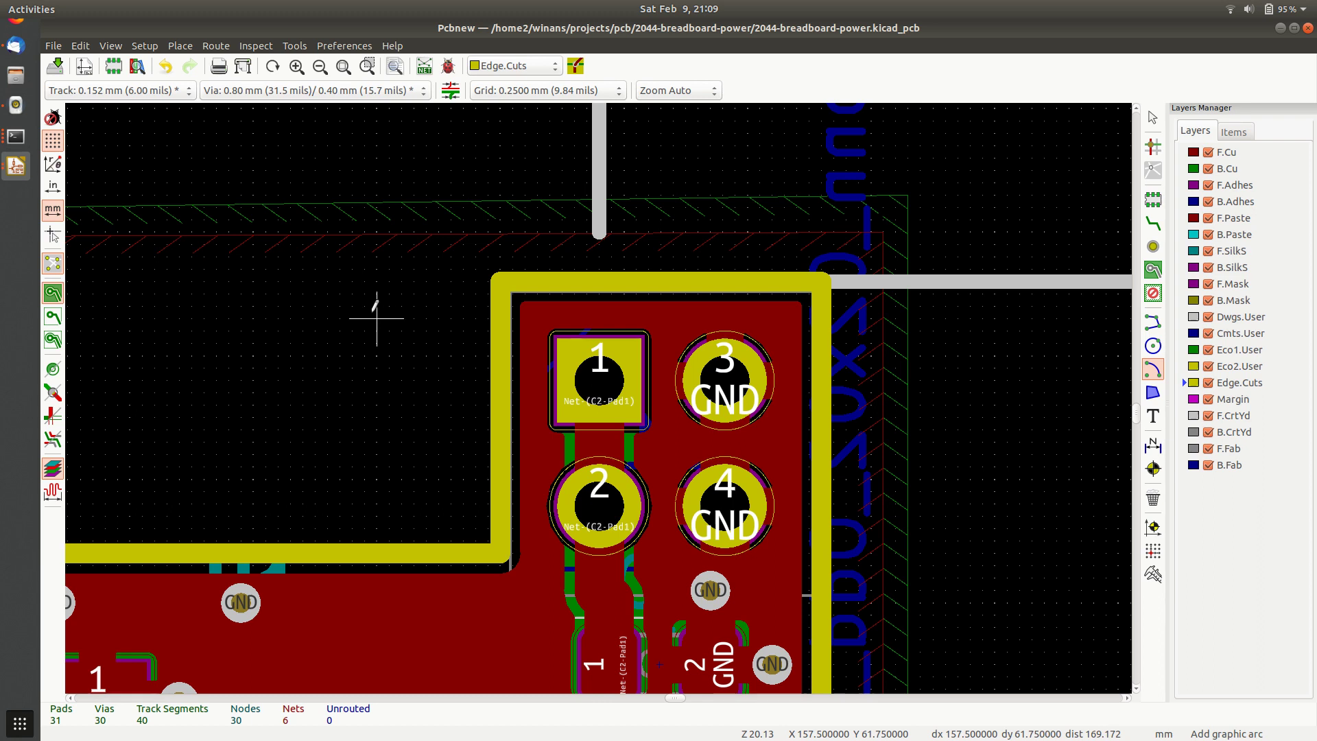
pyautogui.click(377, 355)
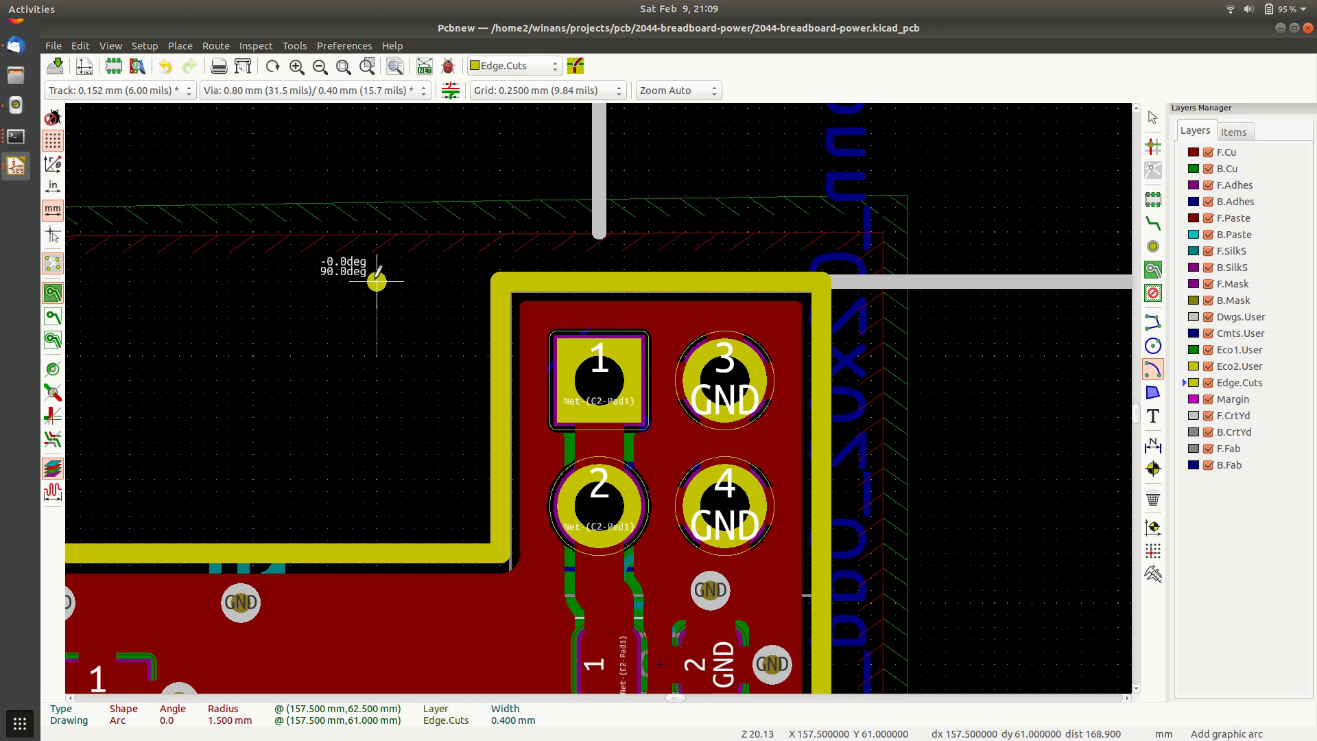
pyautogui.click(377, 280)
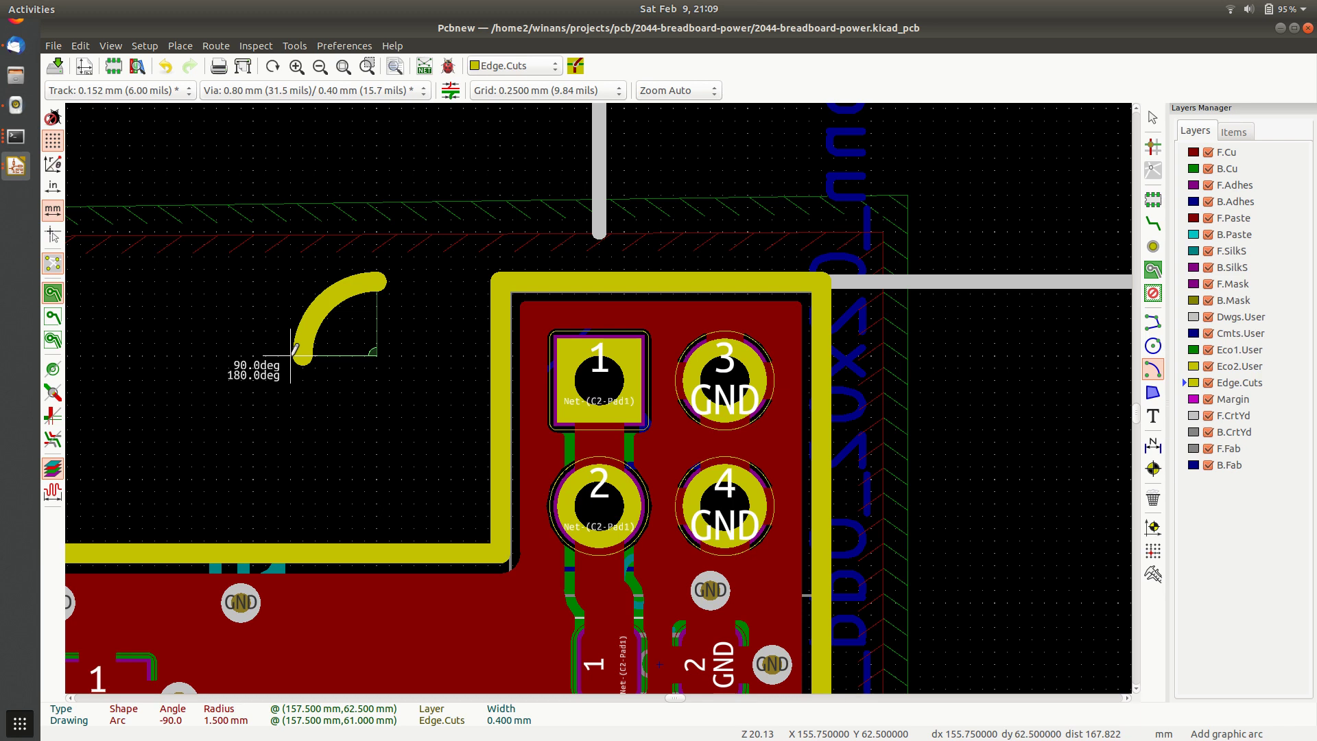
pyautogui.click(295, 351)
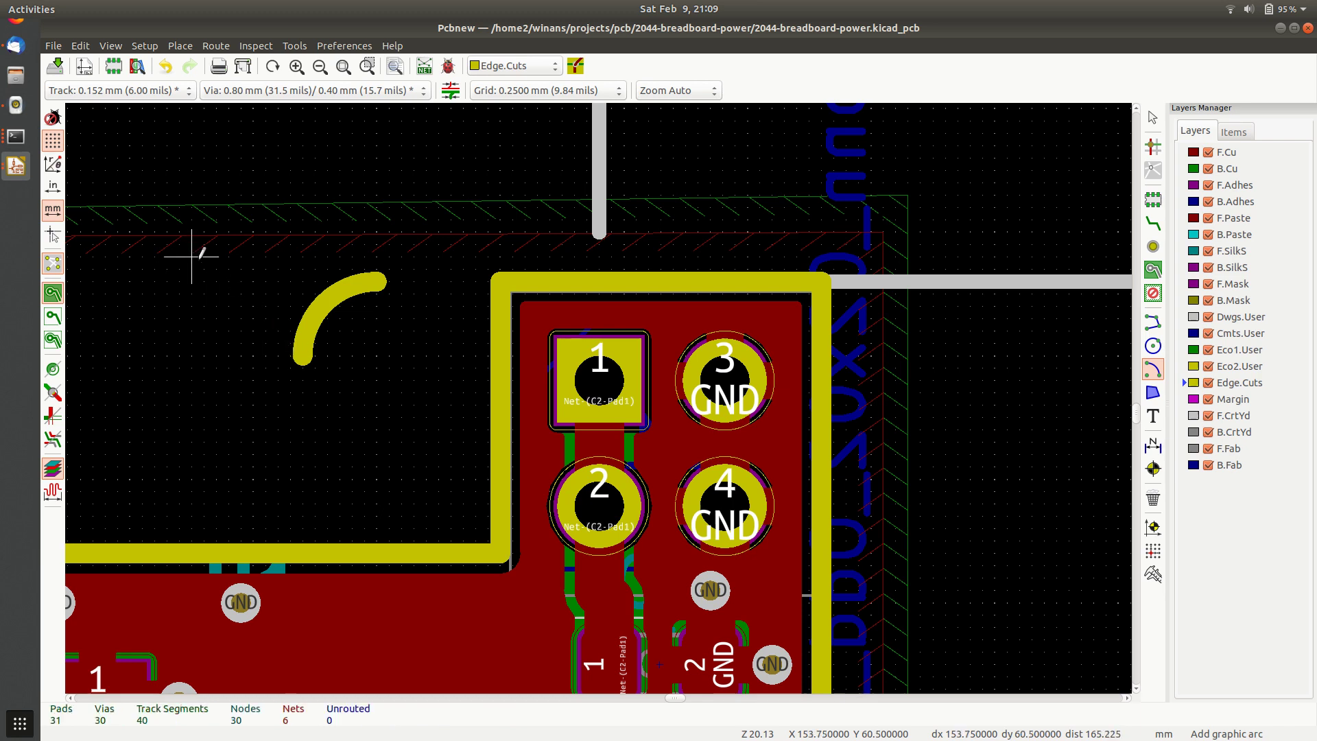
# Move the 1.5 mm arc onto the outline's top-left tab corner beside pad 1
pyautogui.press('Escape')
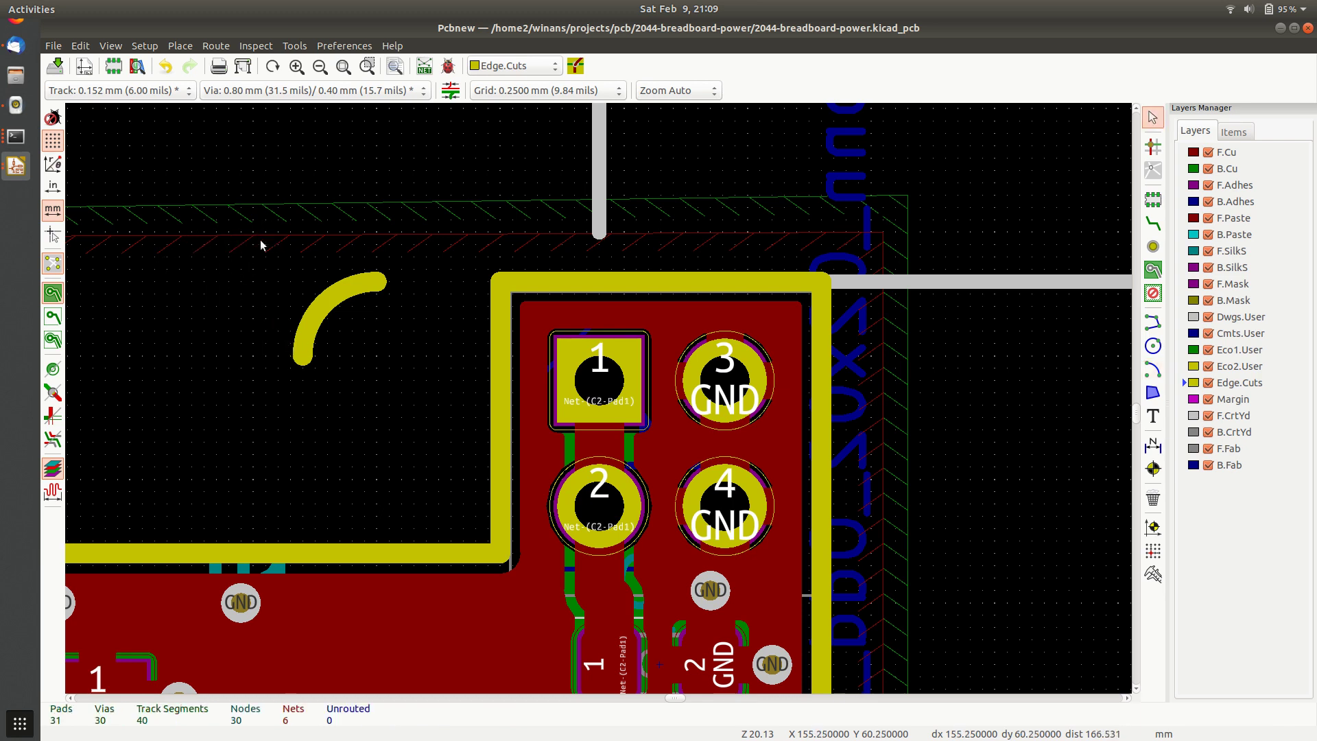
pyautogui.click(327, 309)
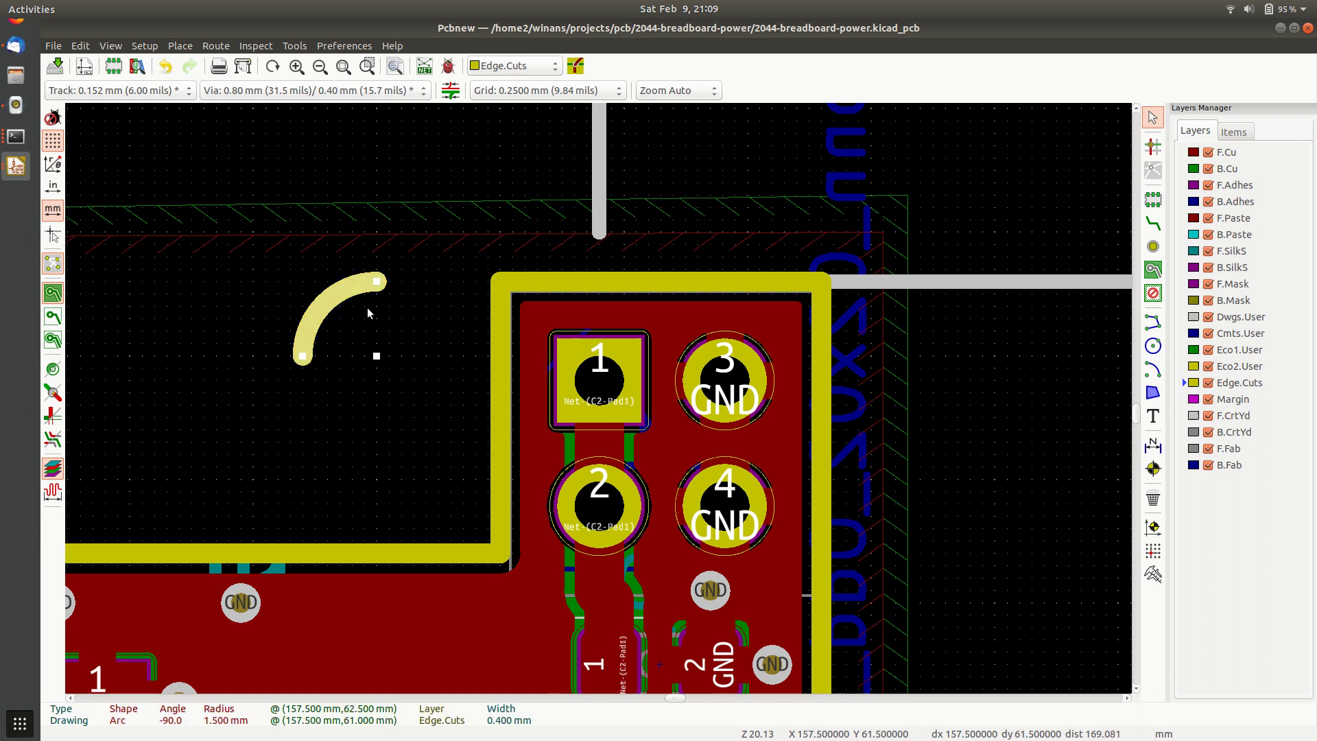
pyautogui.press('m')
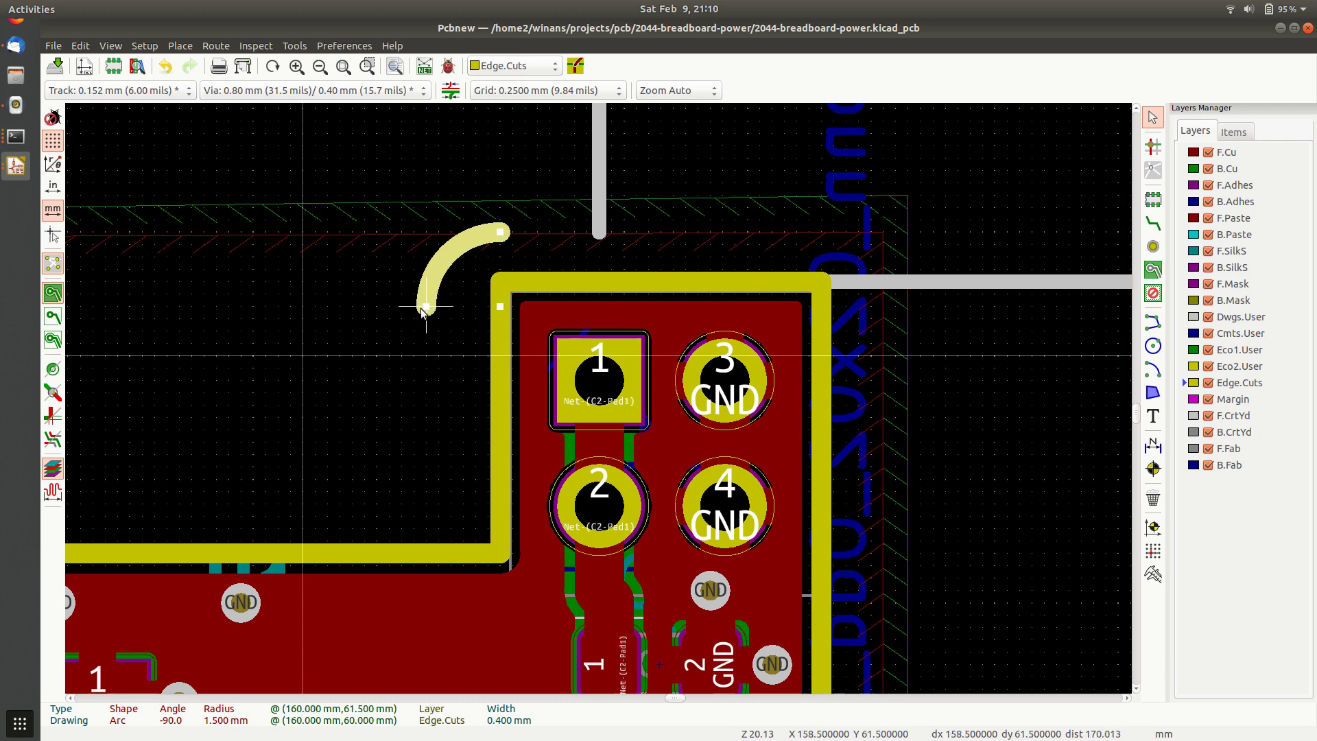
pyautogui.click(499, 356)
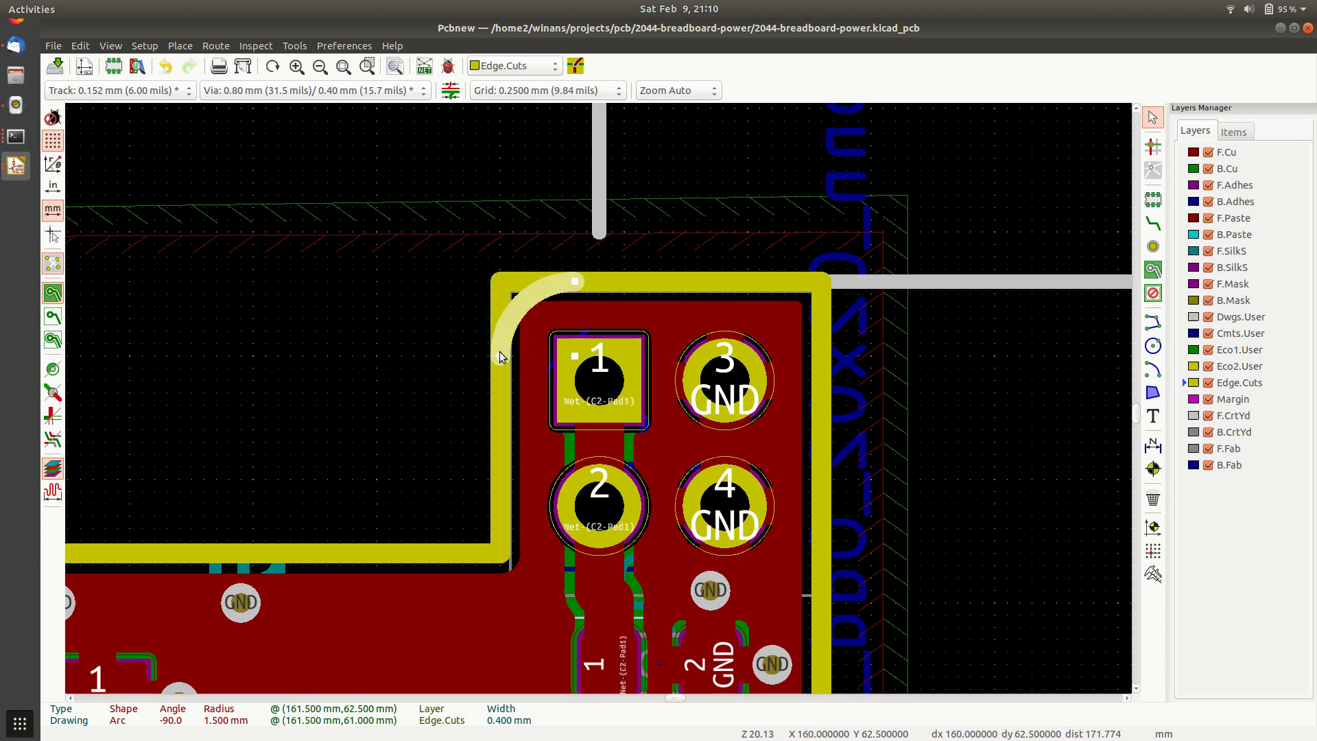
pyautogui.click(368, 336)
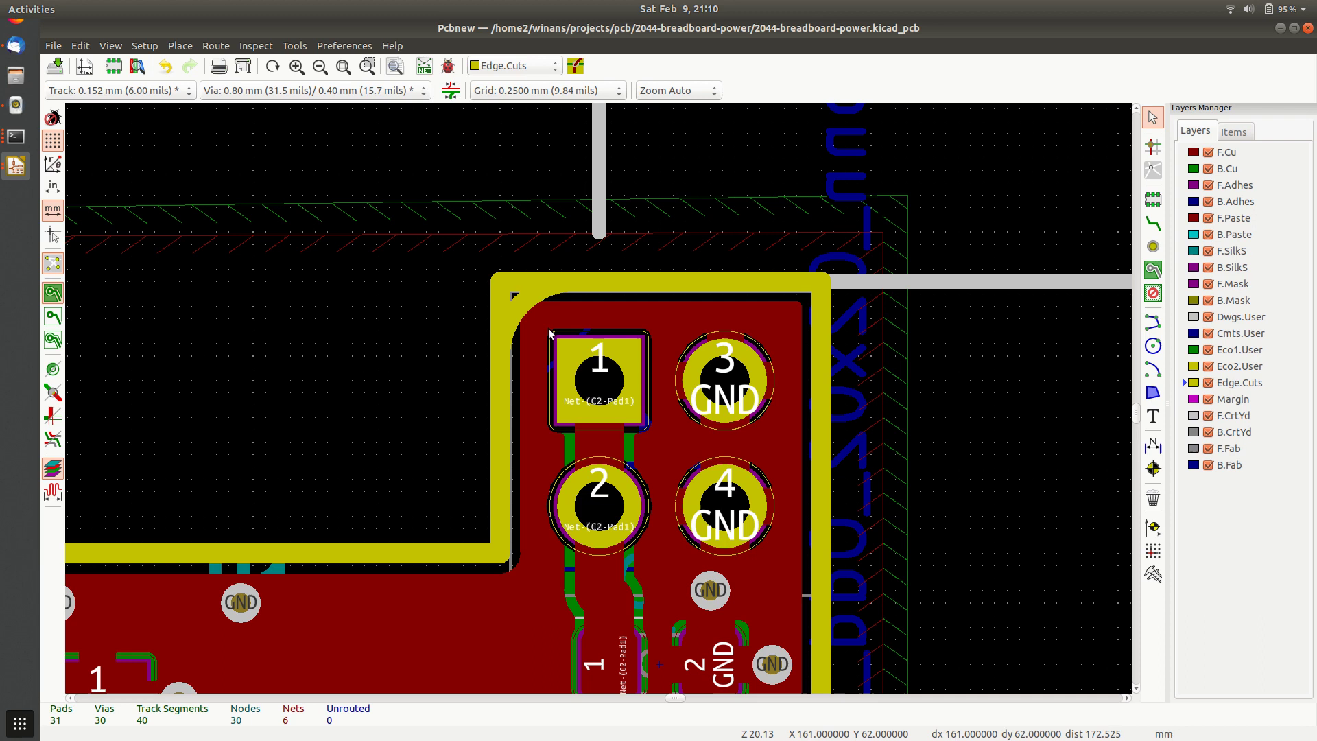
# Trim the vertical and top Edge.Cuts lines so each ends at an arc endpoint
pyautogui.click(500, 442)
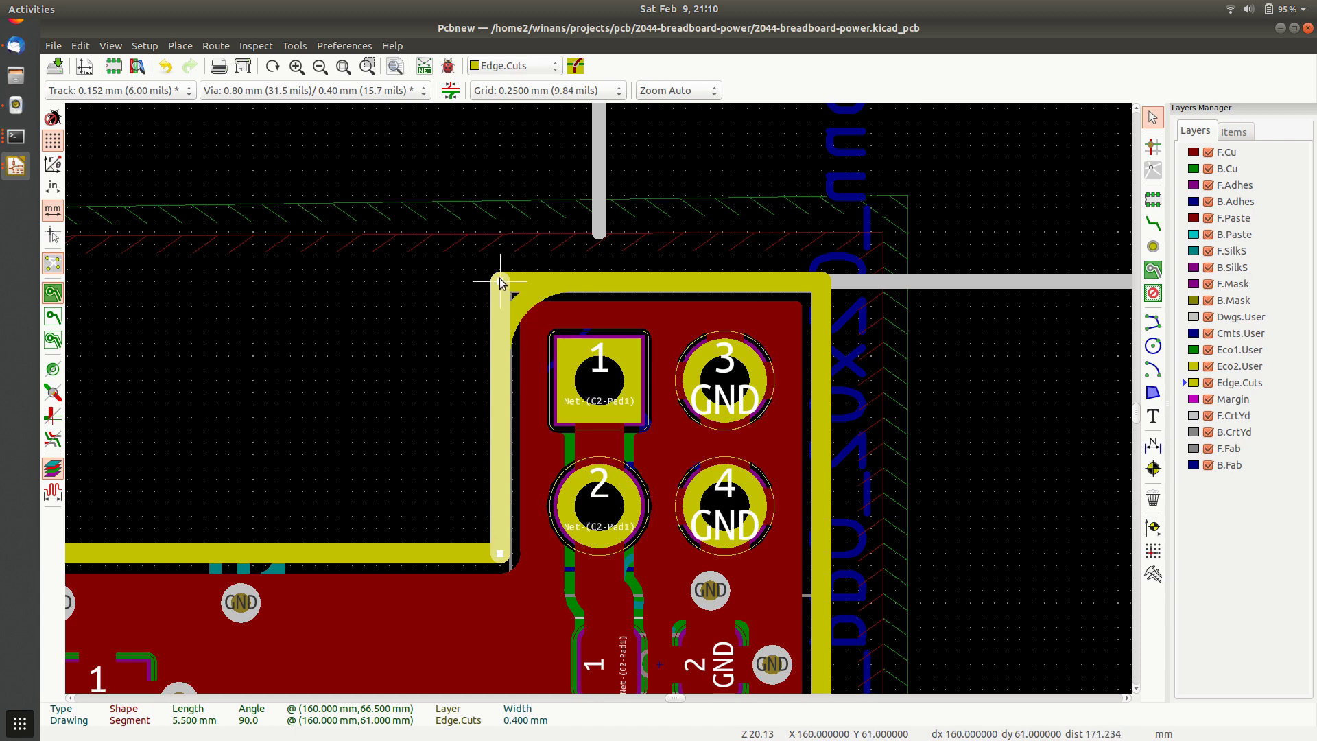
pyautogui.moveTo(500, 282); pyautogui.dragTo(503, 358)
pyautogui.click(447, 368)
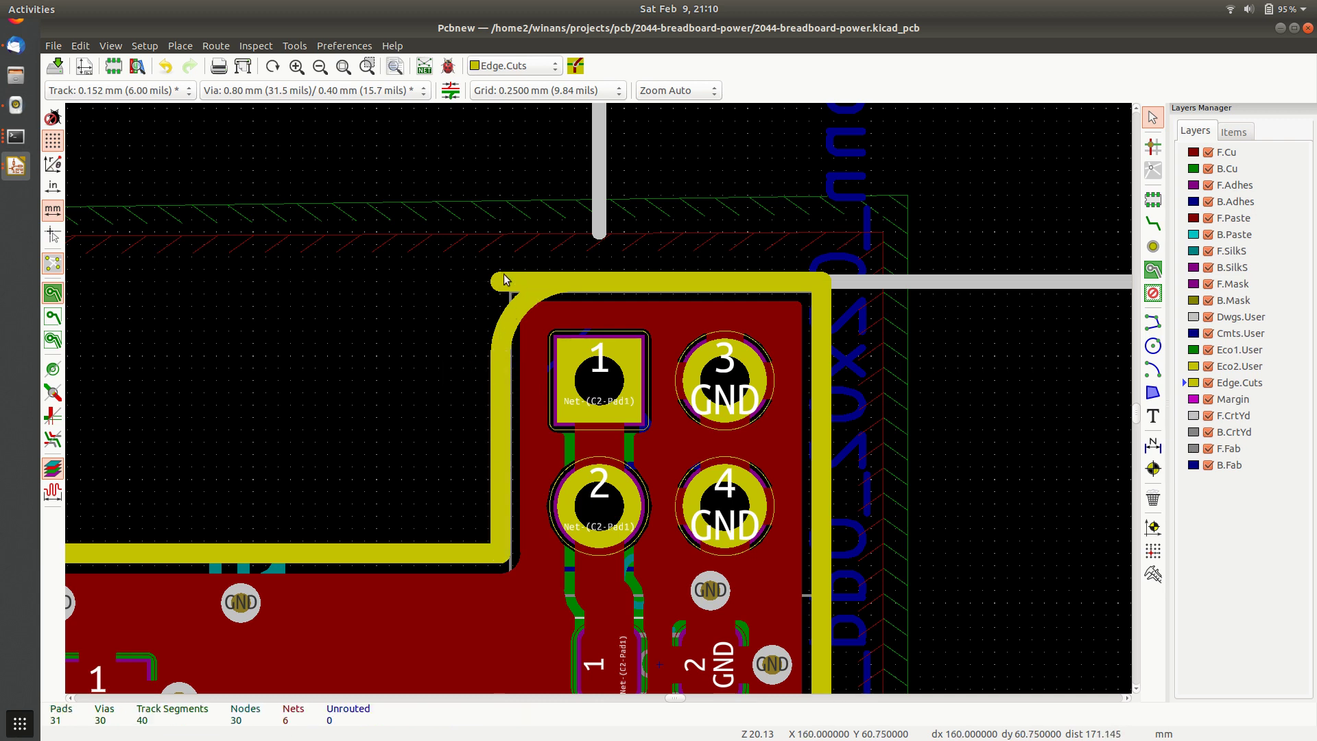
pyautogui.click(727, 282)
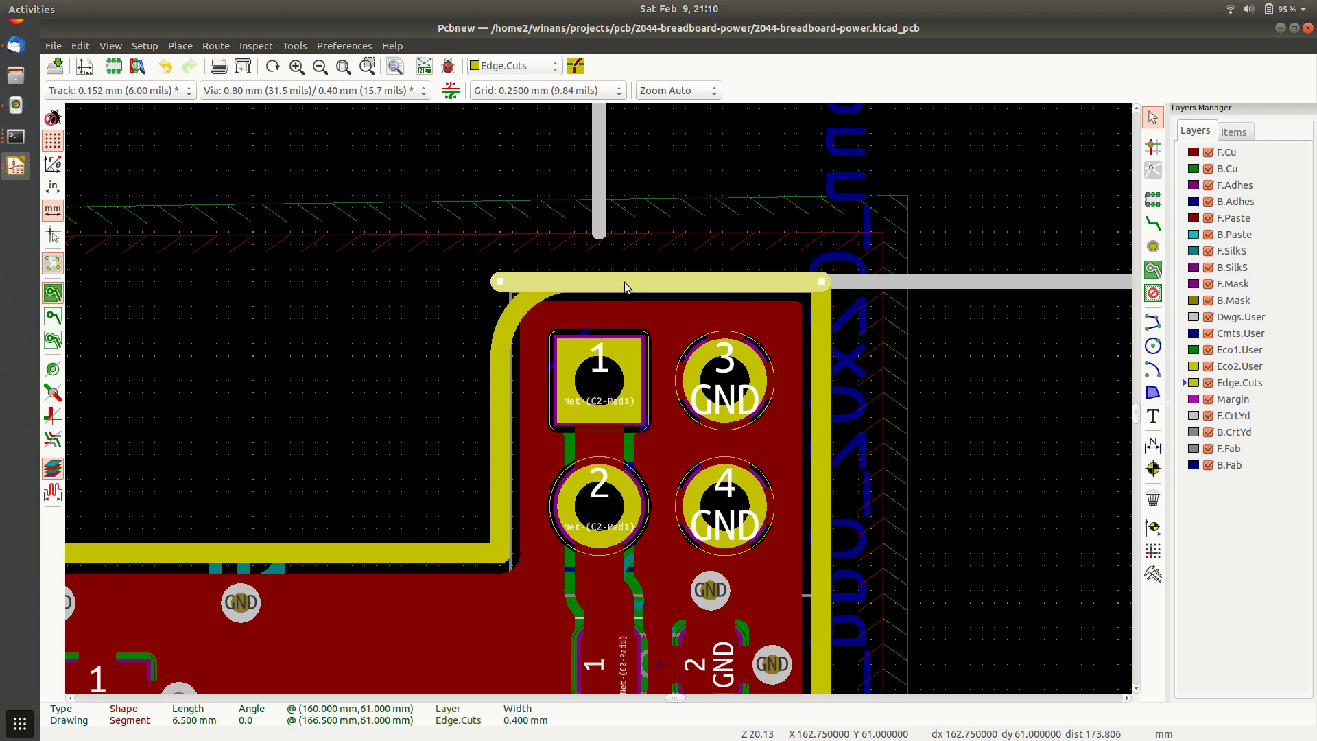
pyautogui.moveTo(501, 282); pyautogui.dragTo(571, 282)
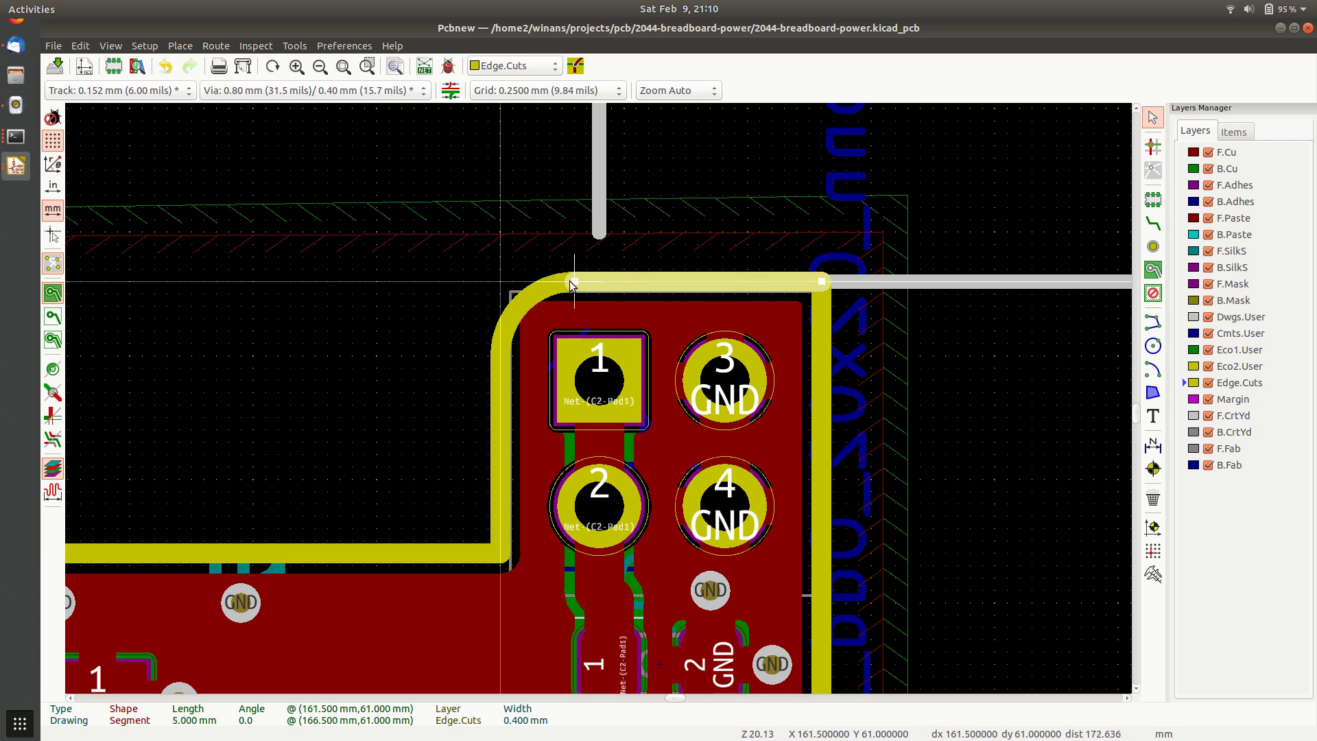
pyautogui.click(980, 414)
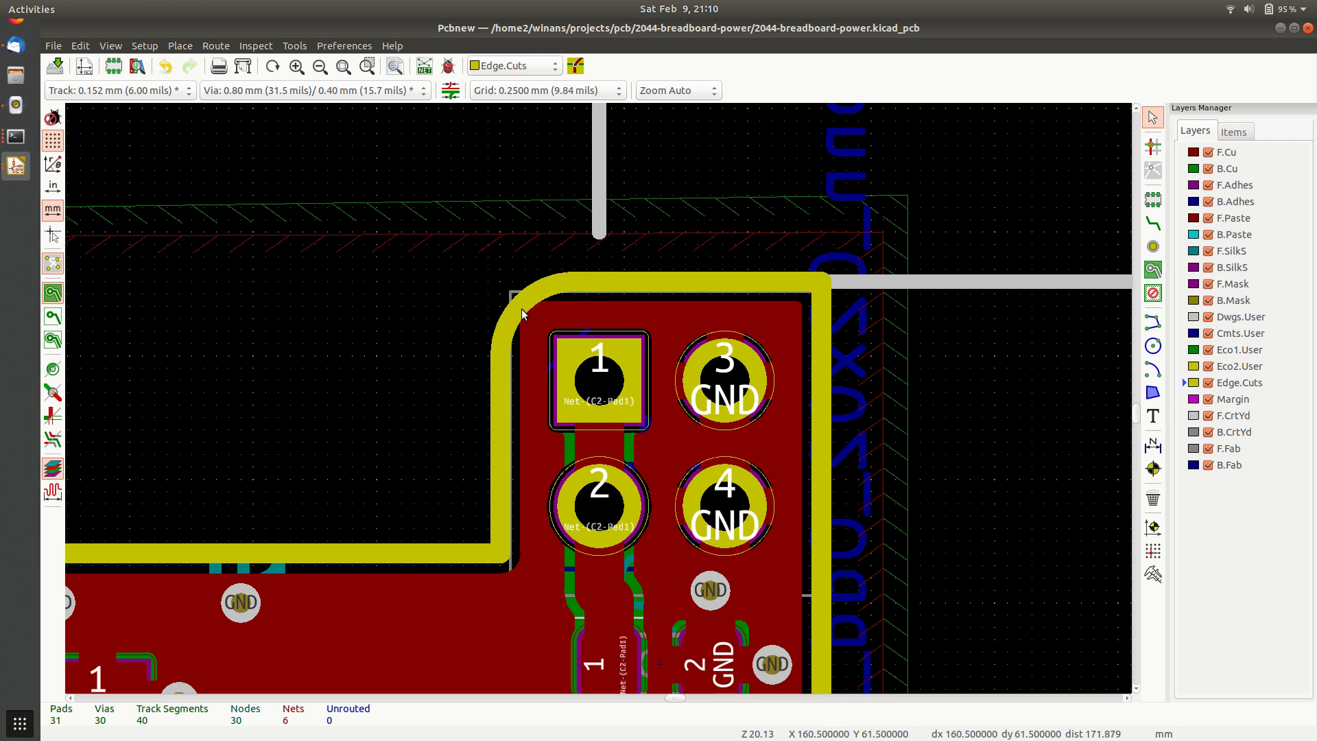
# Select the corner arc and attempt copying it with Ctrl+C, abandoning both attempts
pyautogui.click(521, 308)
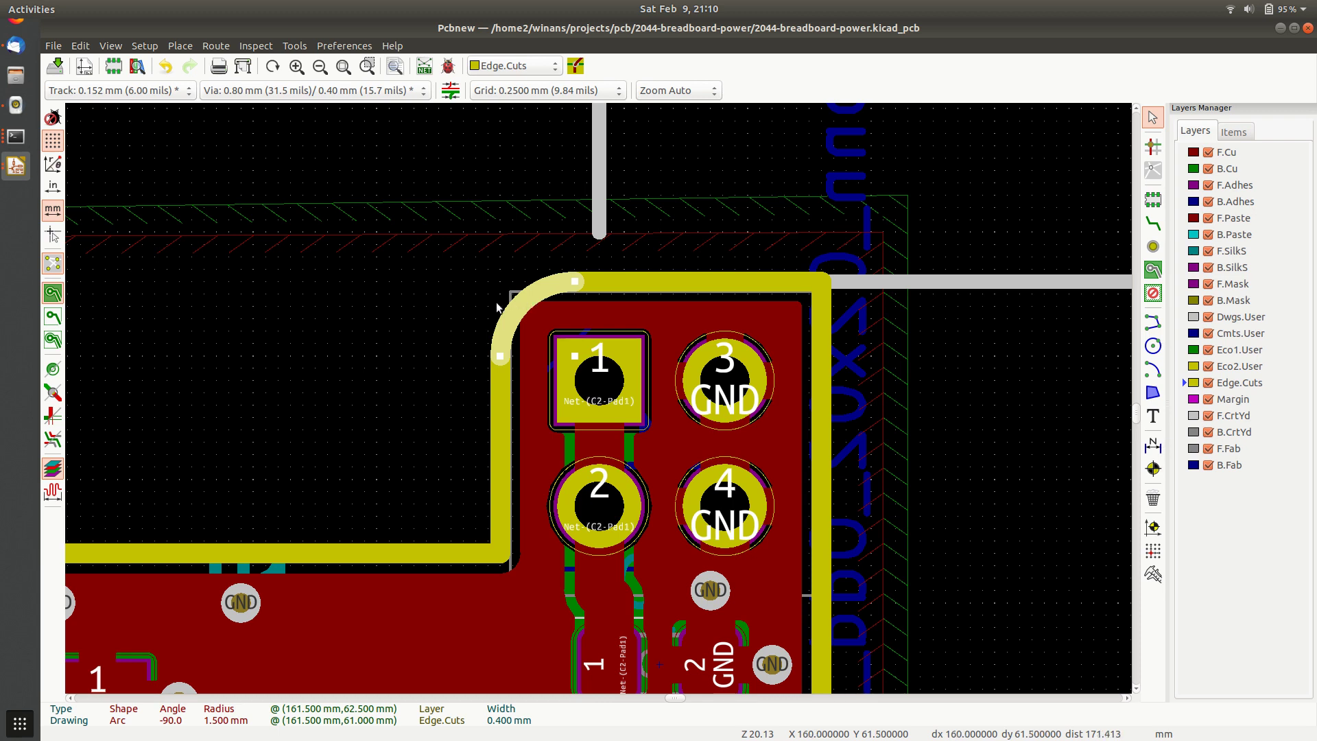
pyautogui.hotkey('ctrl', 'c')
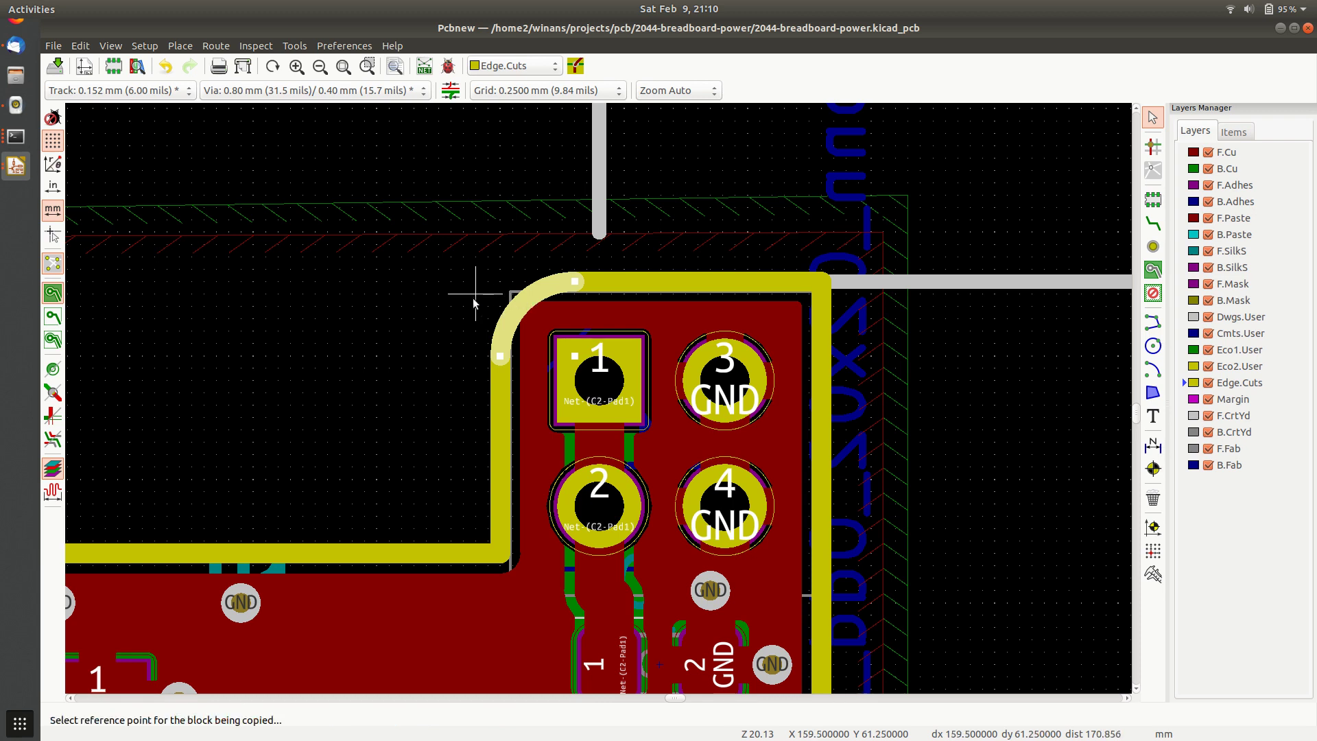
pyautogui.click(426, 276)
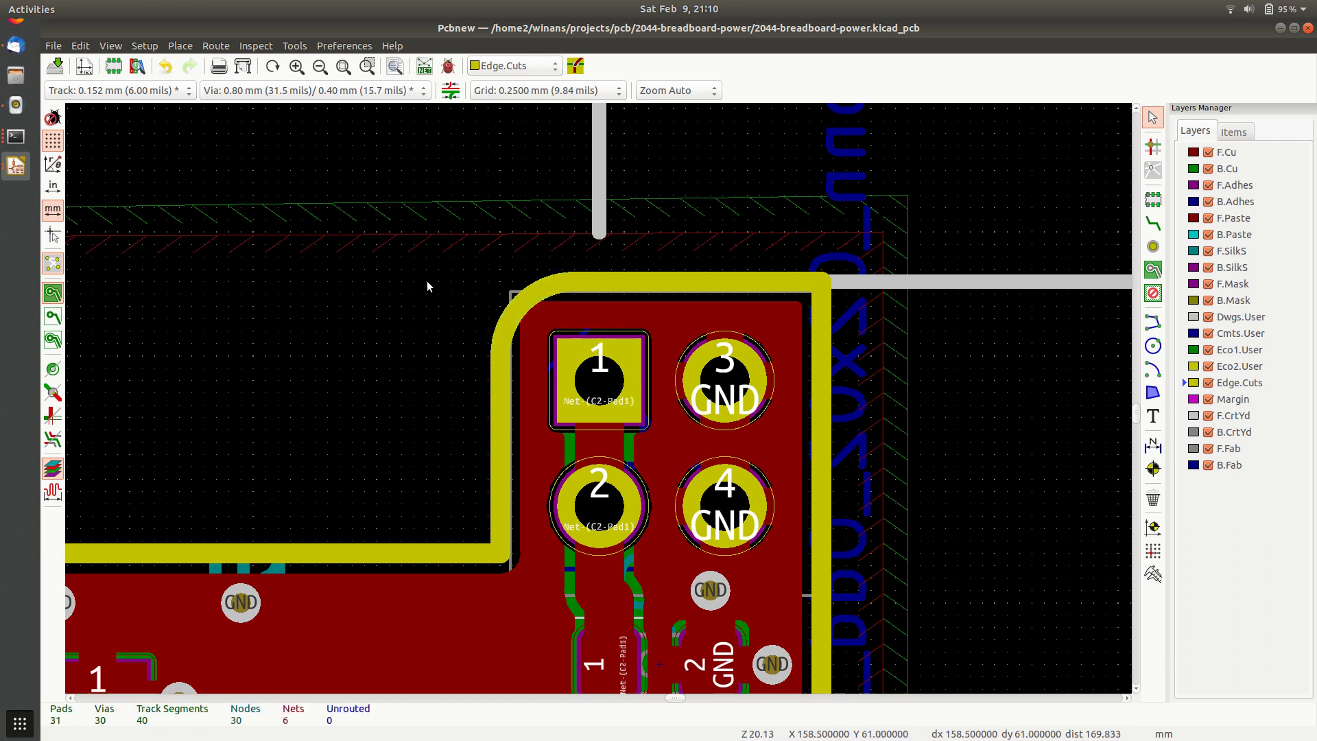
pyautogui.click(521, 305)
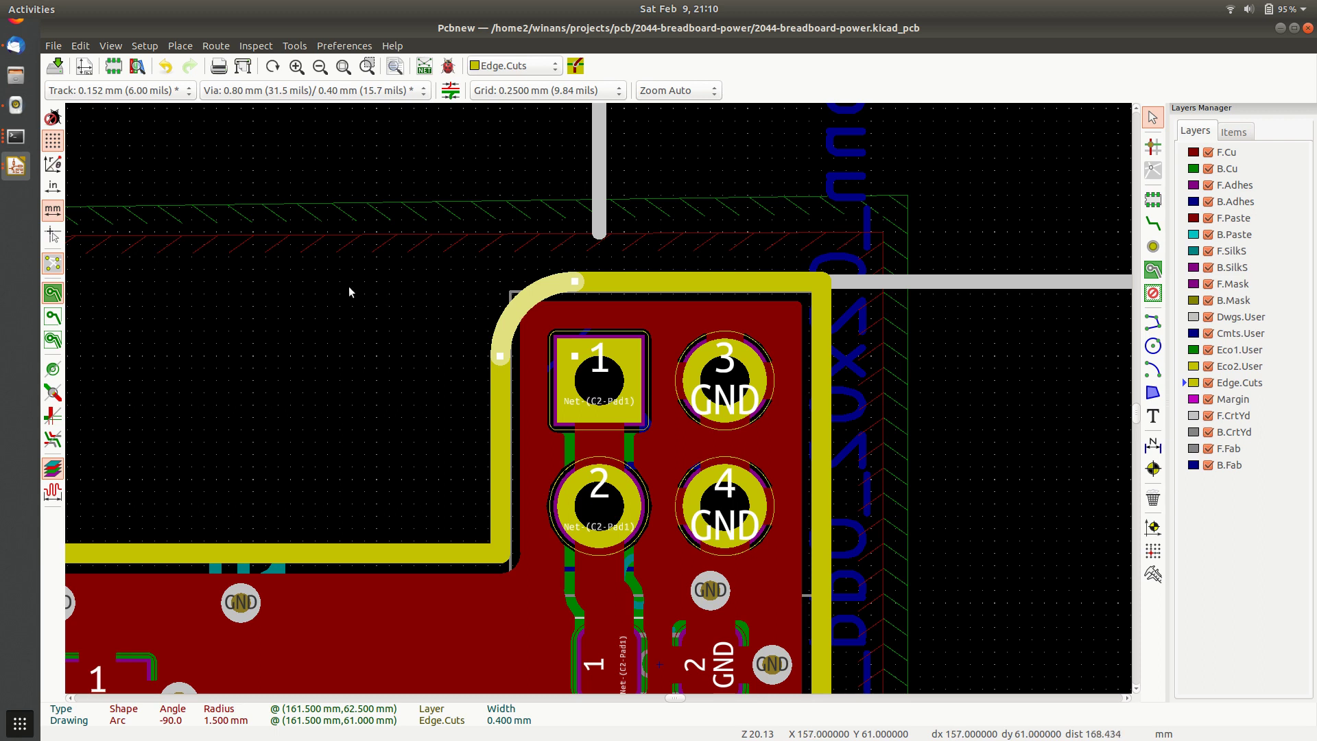
pyautogui.hotkey('ctrl', 'c')
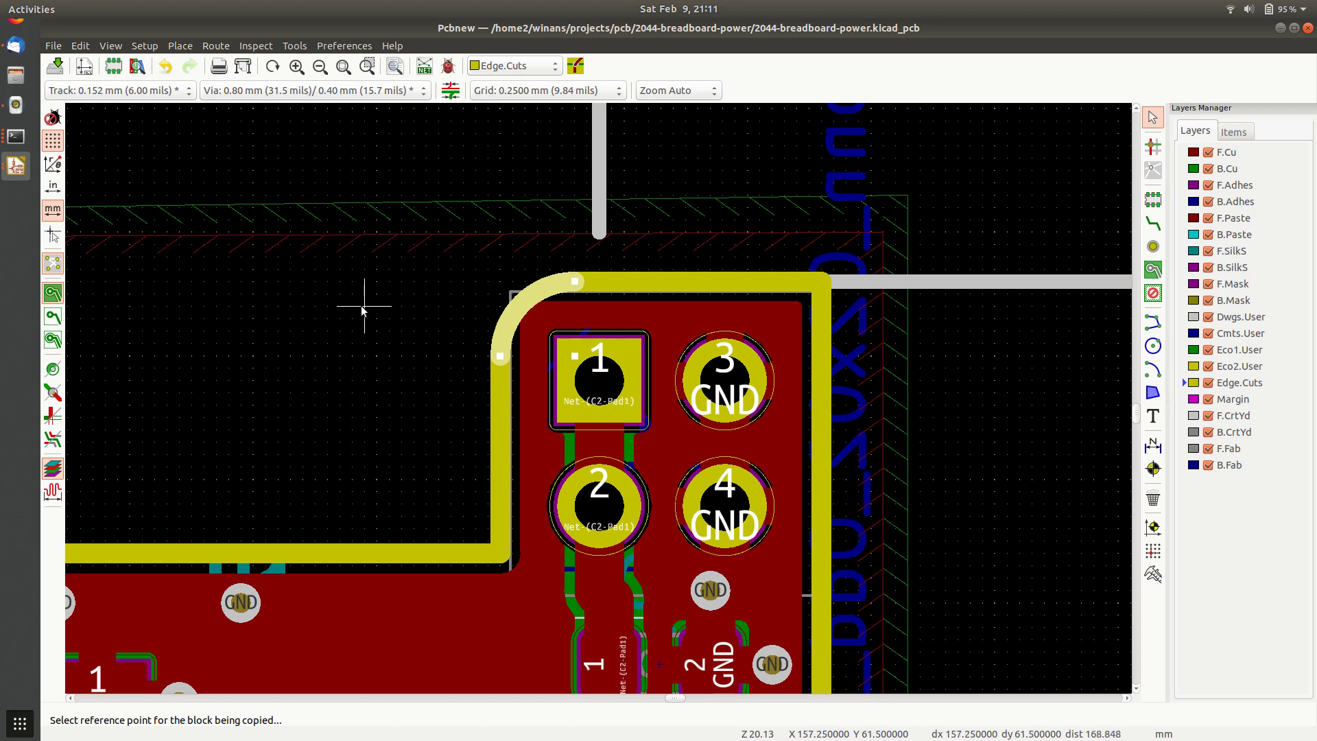
pyautogui.click(524, 306)
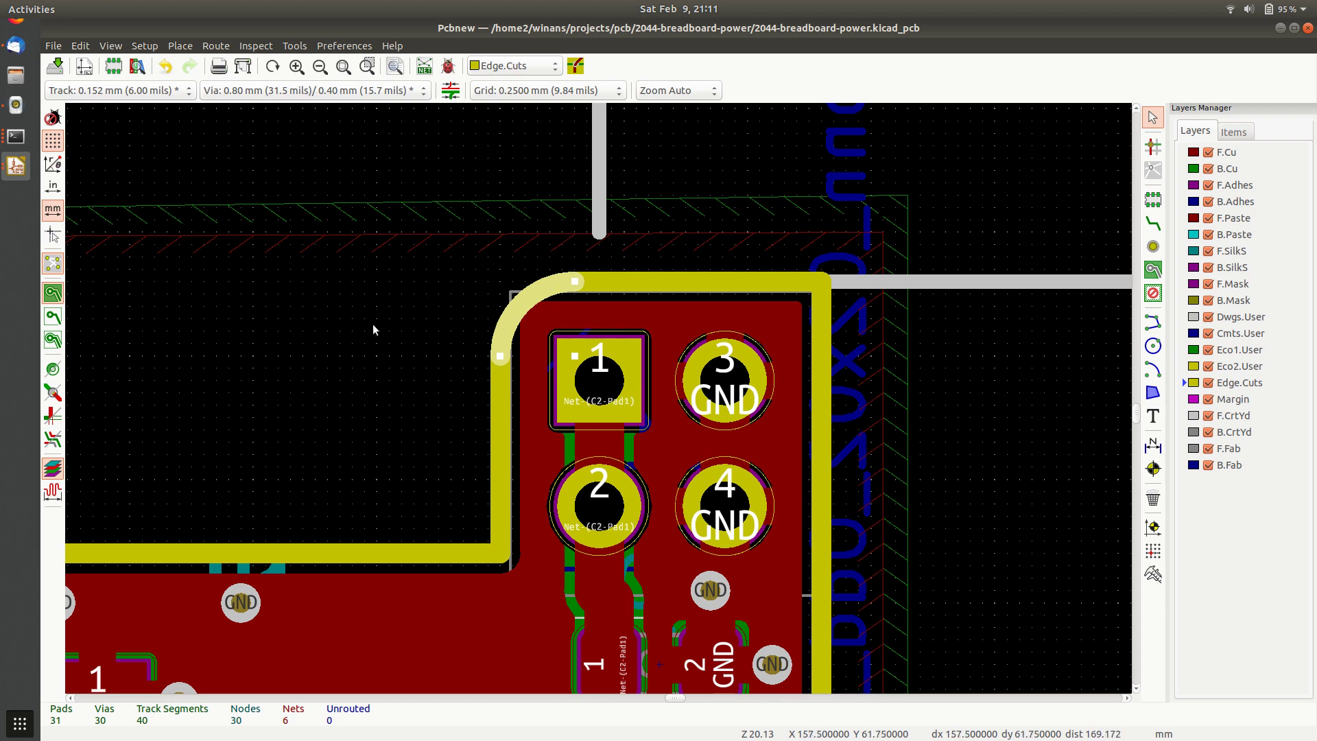
# Duplicate the corner arc with Ctrl+D, placing a copy right of the tab, then duplicate again
pyautogui.hotkey('ctrl', 'd')
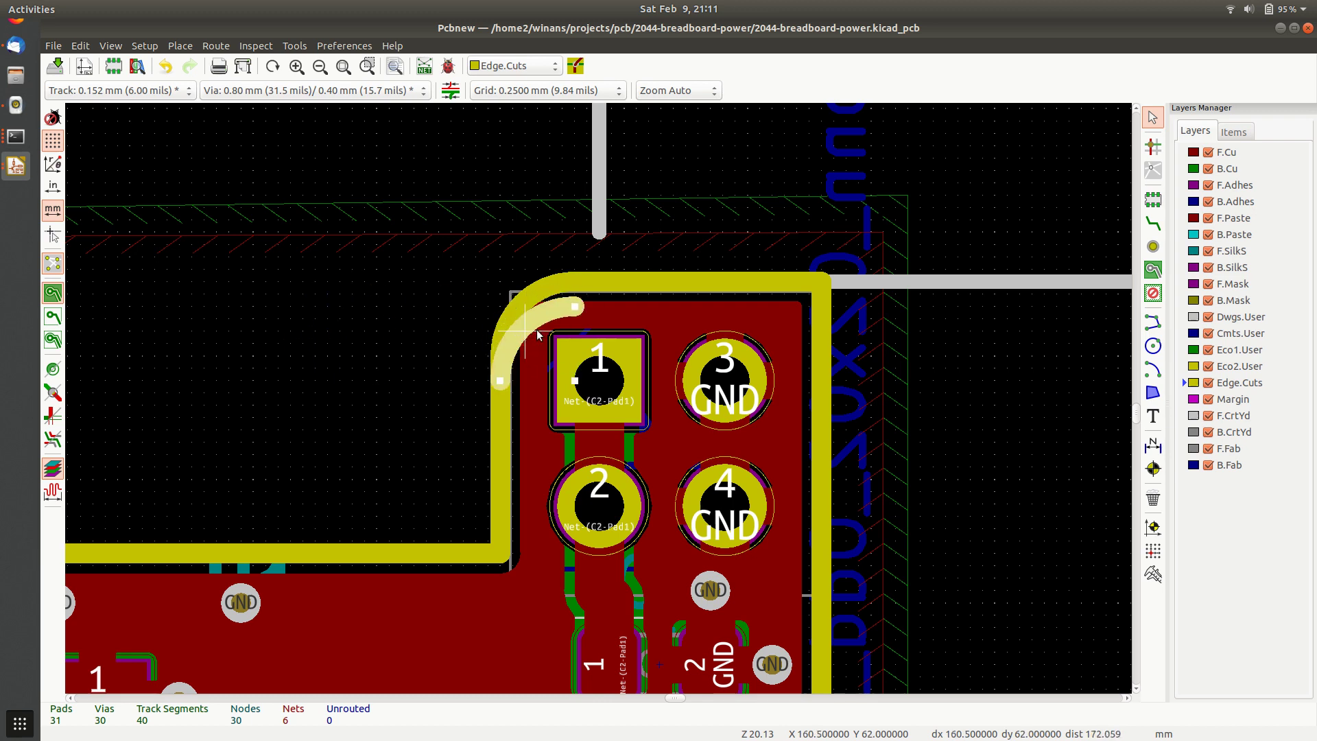
pyautogui.click(927, 353)
pyautogui.moveTo(940, 365); pyautogui.dragTo(852, 365, button='middle')
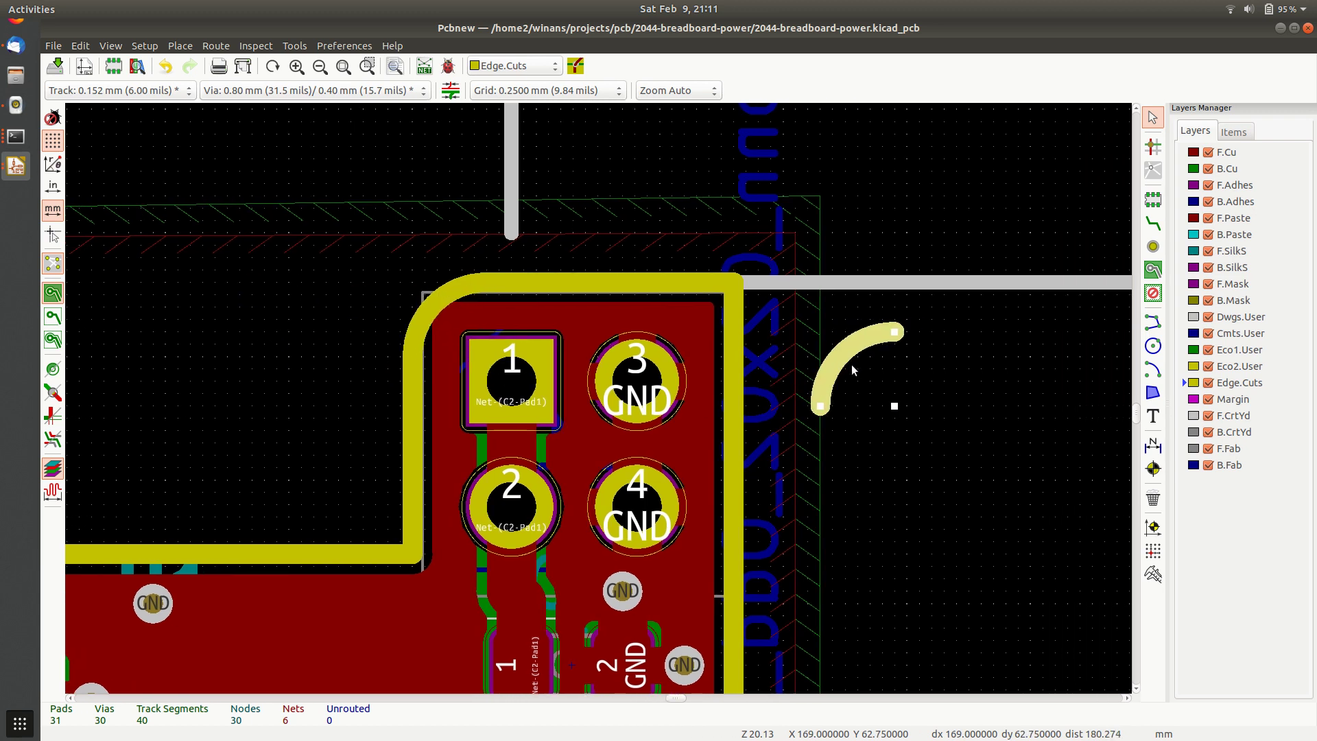
pyautogui.hotkey('ctrl', 'd')
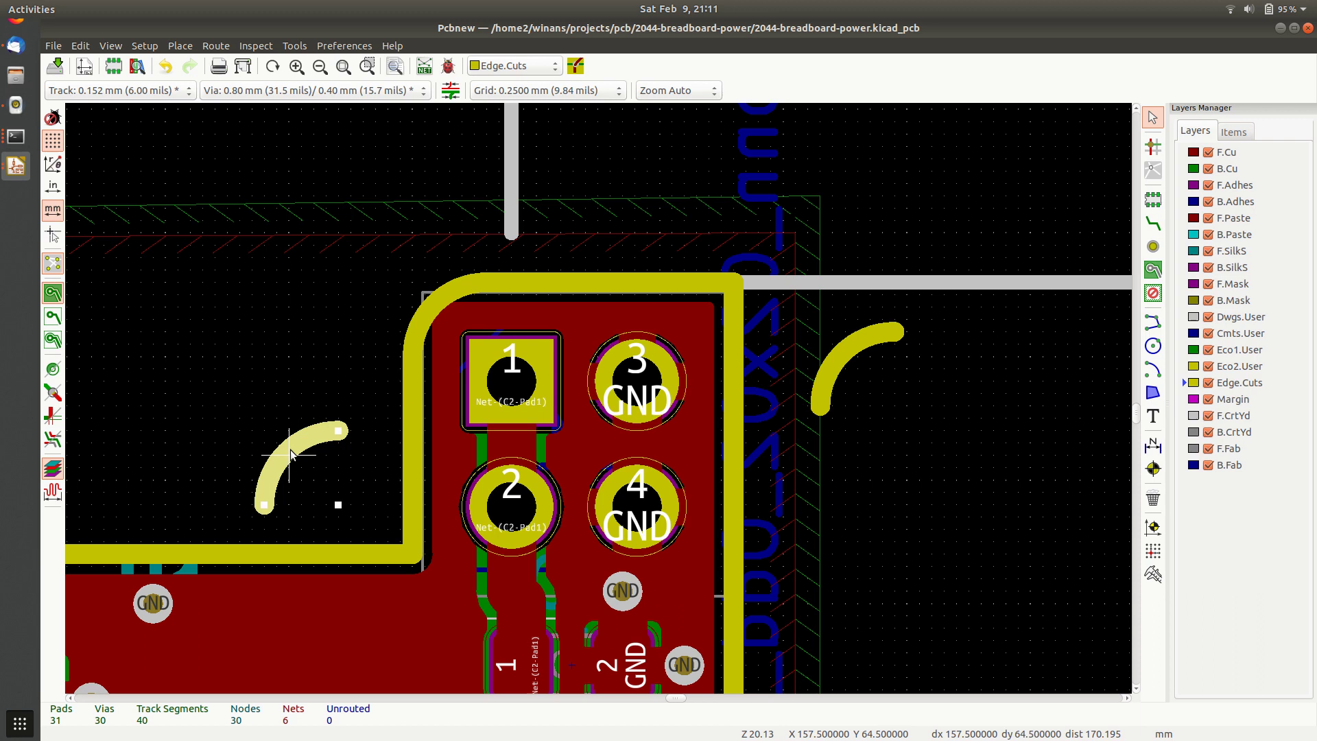
# Place the second arc copy, rotate it, and move it onto the tab's inner corner
pyautogui.click(289, 385)
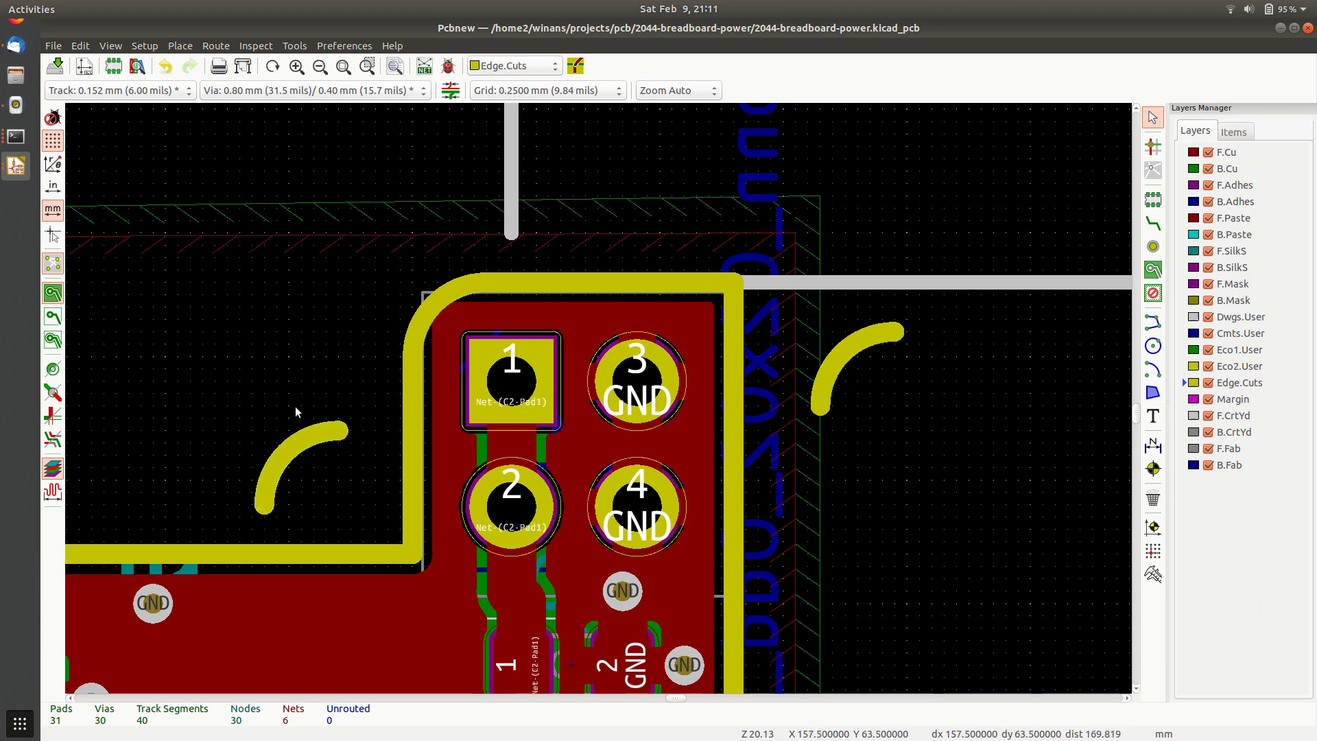
pyautogui.keyDown('ctrl'); pyautogui.hscroll(-1, 353, 402); pyautogui.keyUp('ctrl')
pyautogui.moveTo(353, 405); pyautogui.dragTo(417, 378, button='middle')
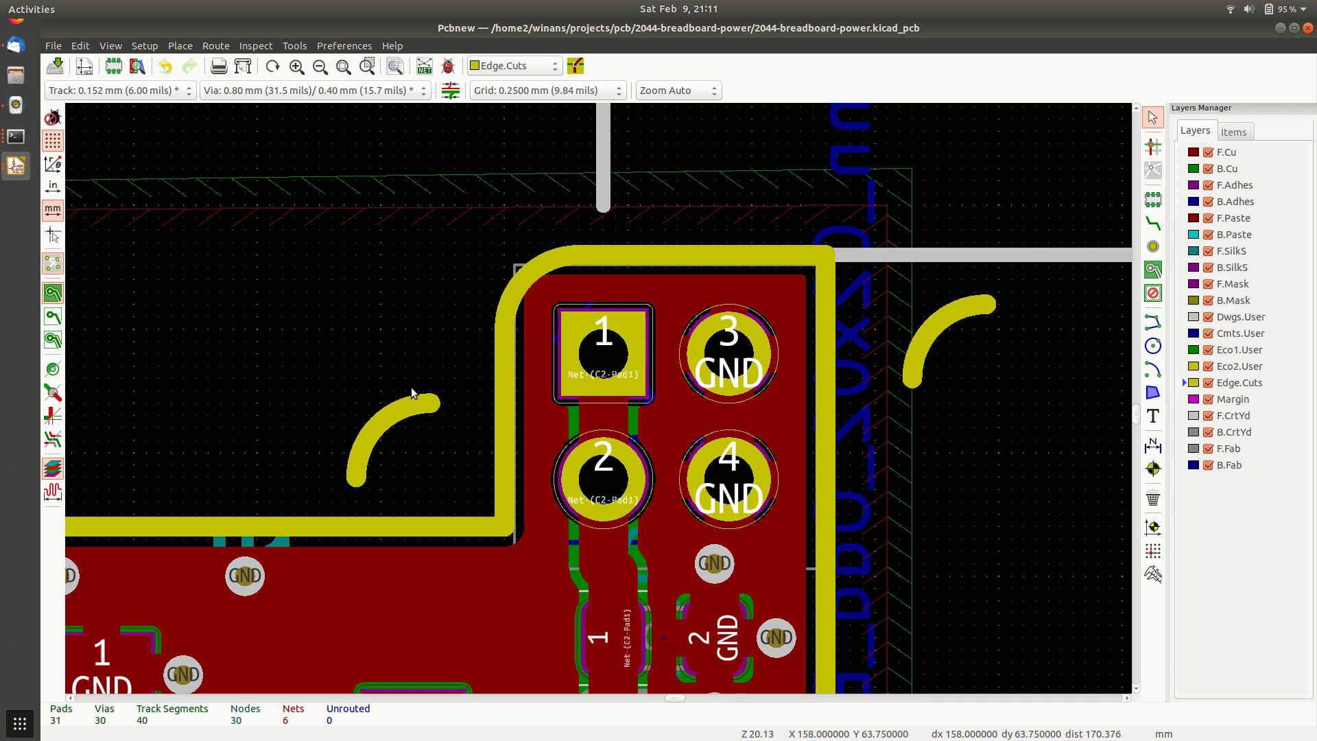
pyautogui.click(385, 422)
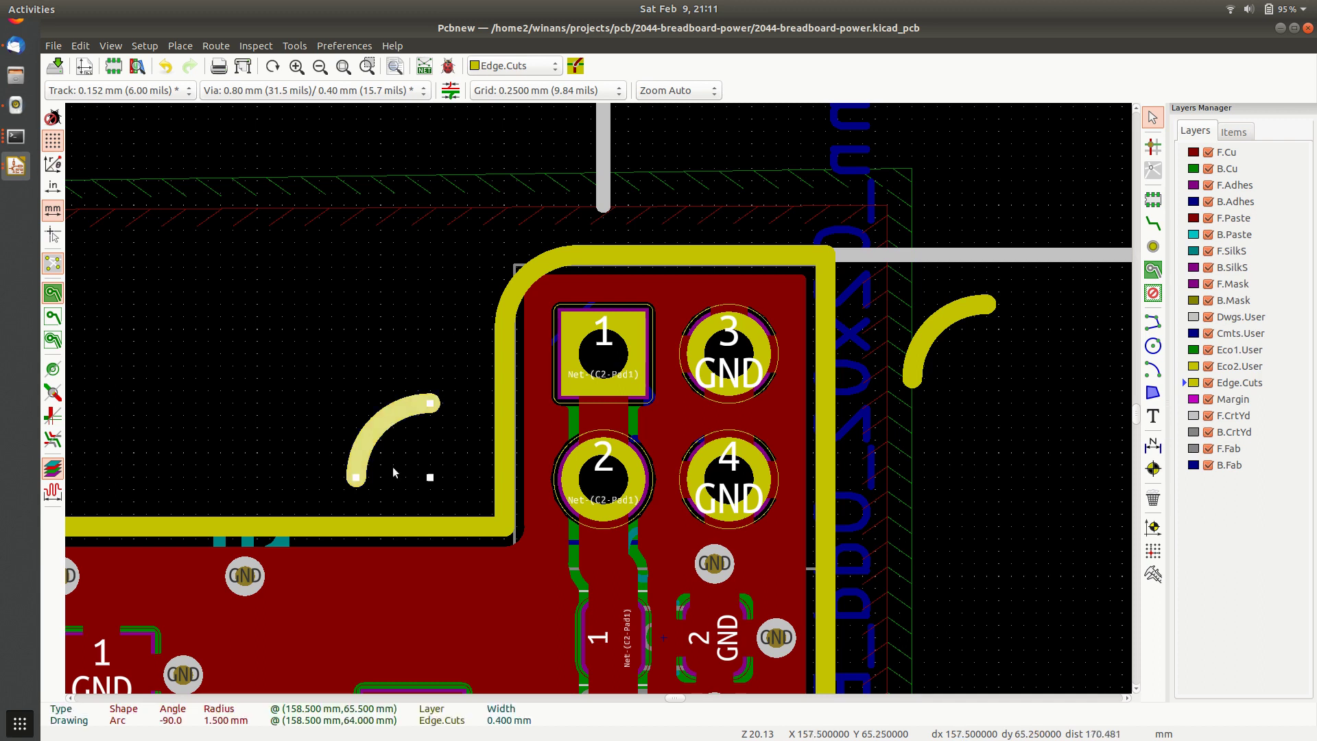
pyautogui.press('r')
pyautogui.press('r')
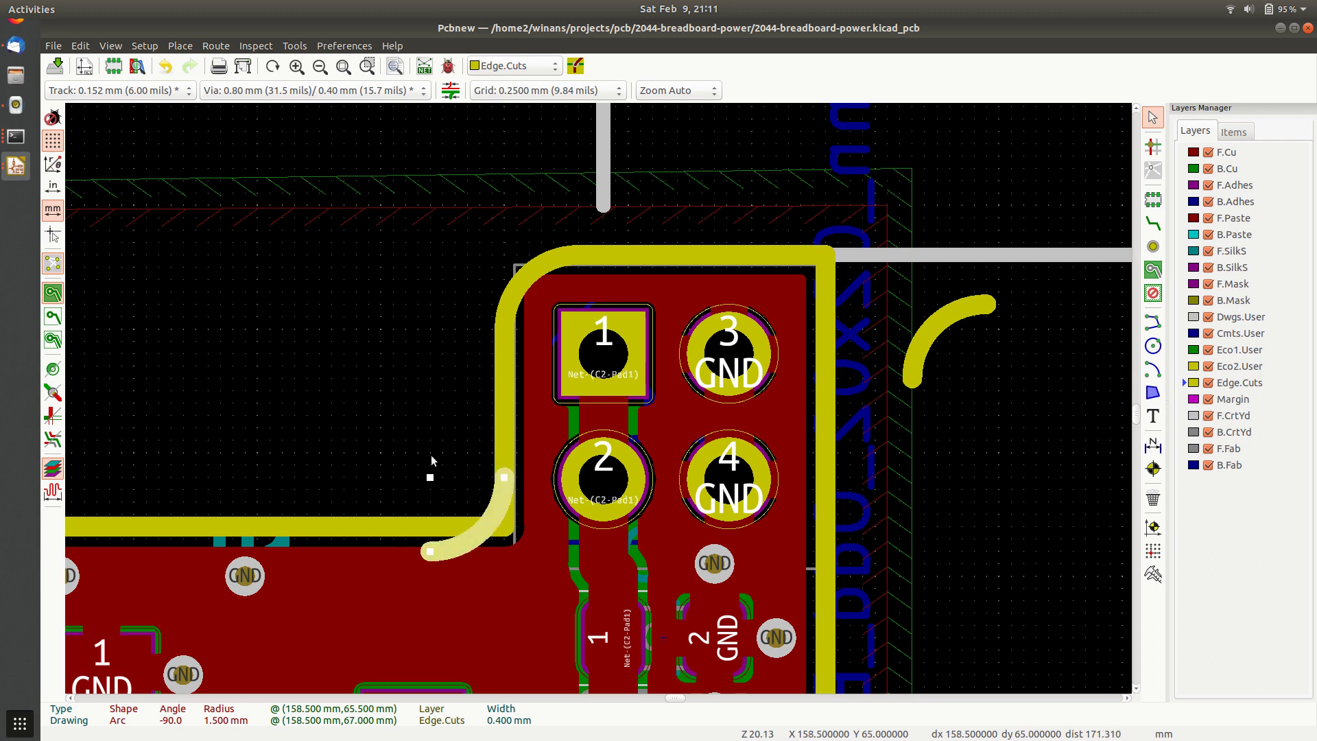
pyautogui.press('m')
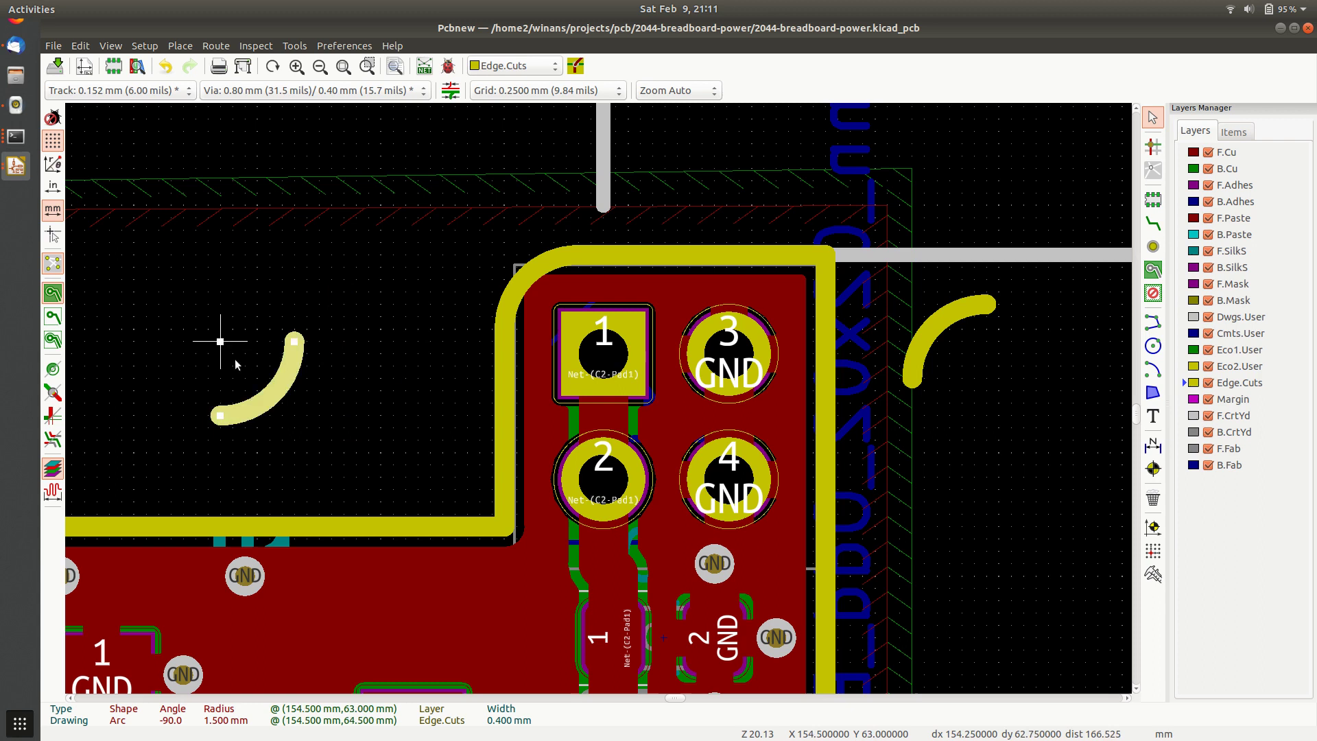
pyautogui.click(431, 453)
pyautogui.click(348, 426)
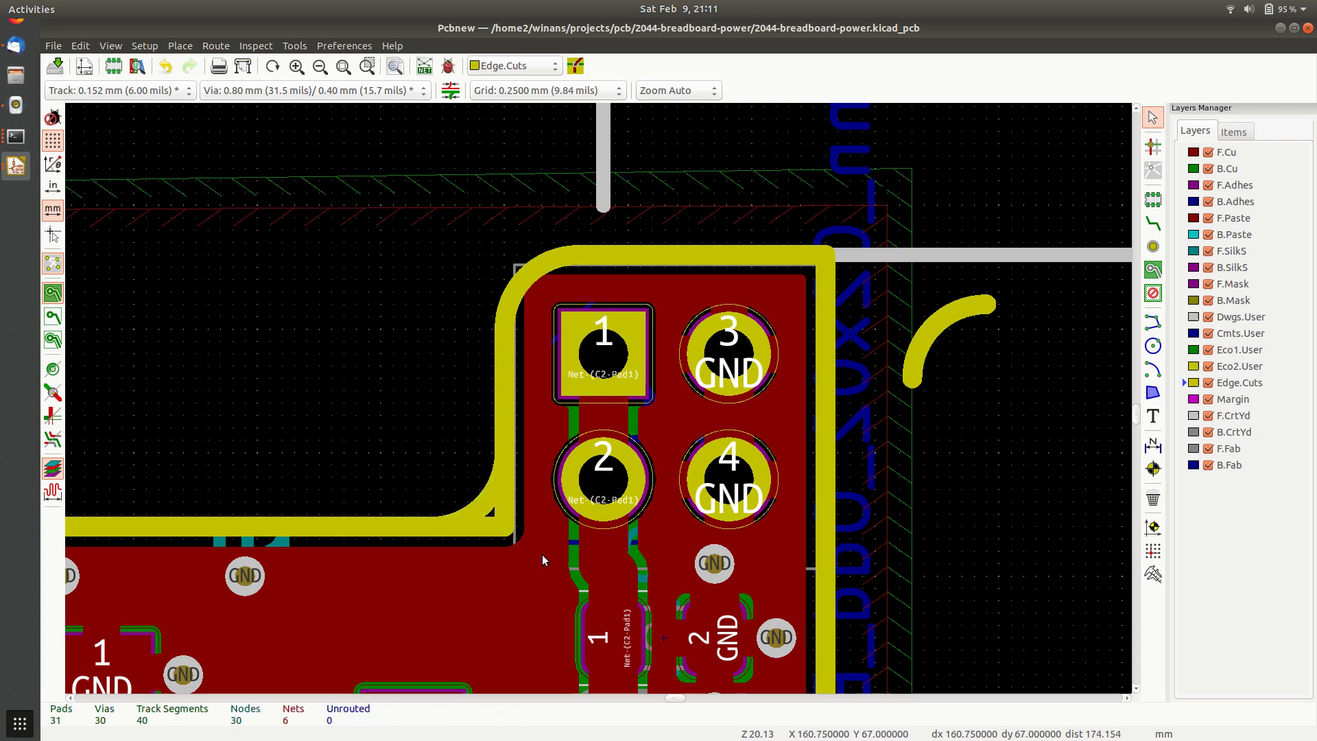
# Shorten the bottom outline edge so it meets the inner-corner arc
pyautogui.click(344, 523)
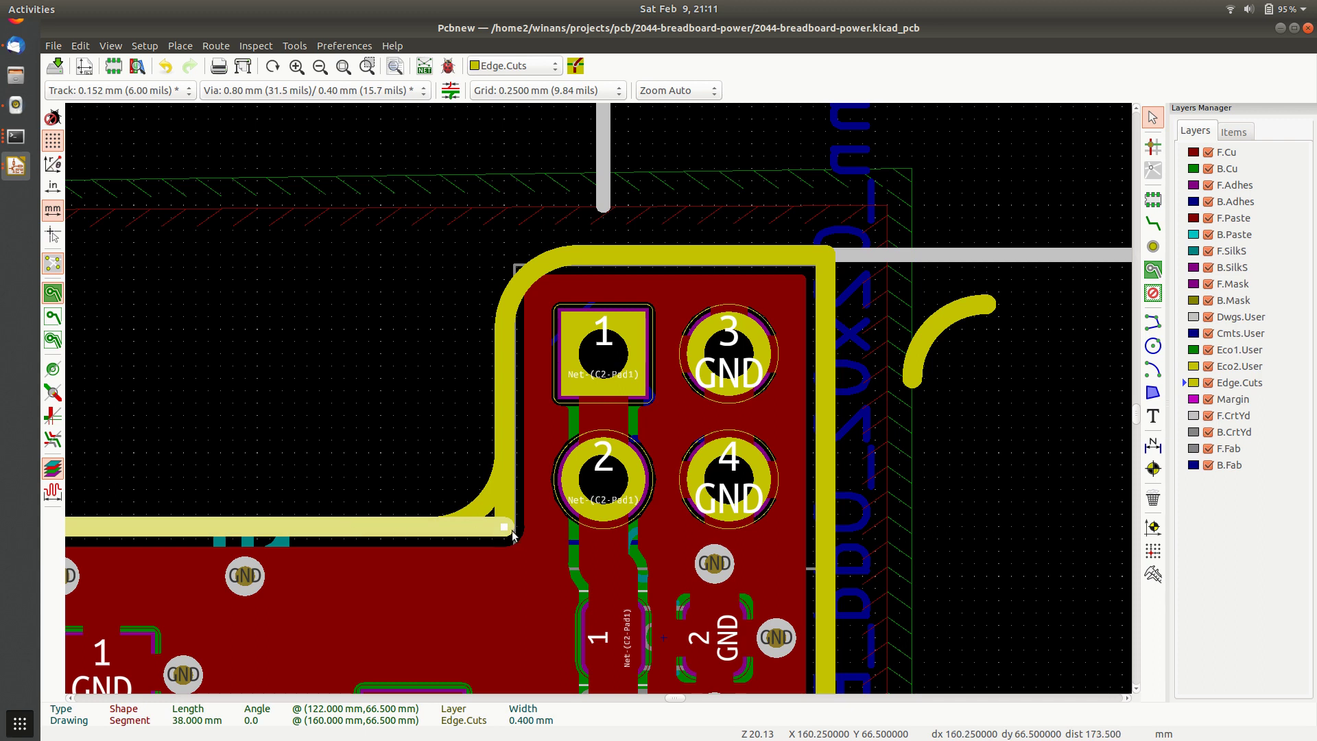
pyautogui.moveTo(504, 525); pyautogui.dragTo(508, 452)
pyautogui.click(427, 500)
pyautogui.click(504, 527)
pyautogui.click(430, 432)
pyautogui.moveTo(917, 436); pyautogui.dragTo(679, 443, button='middle')
# Rotate the remaining spare arc and place it on the top-right corner
pyautogui.click(719, 324)
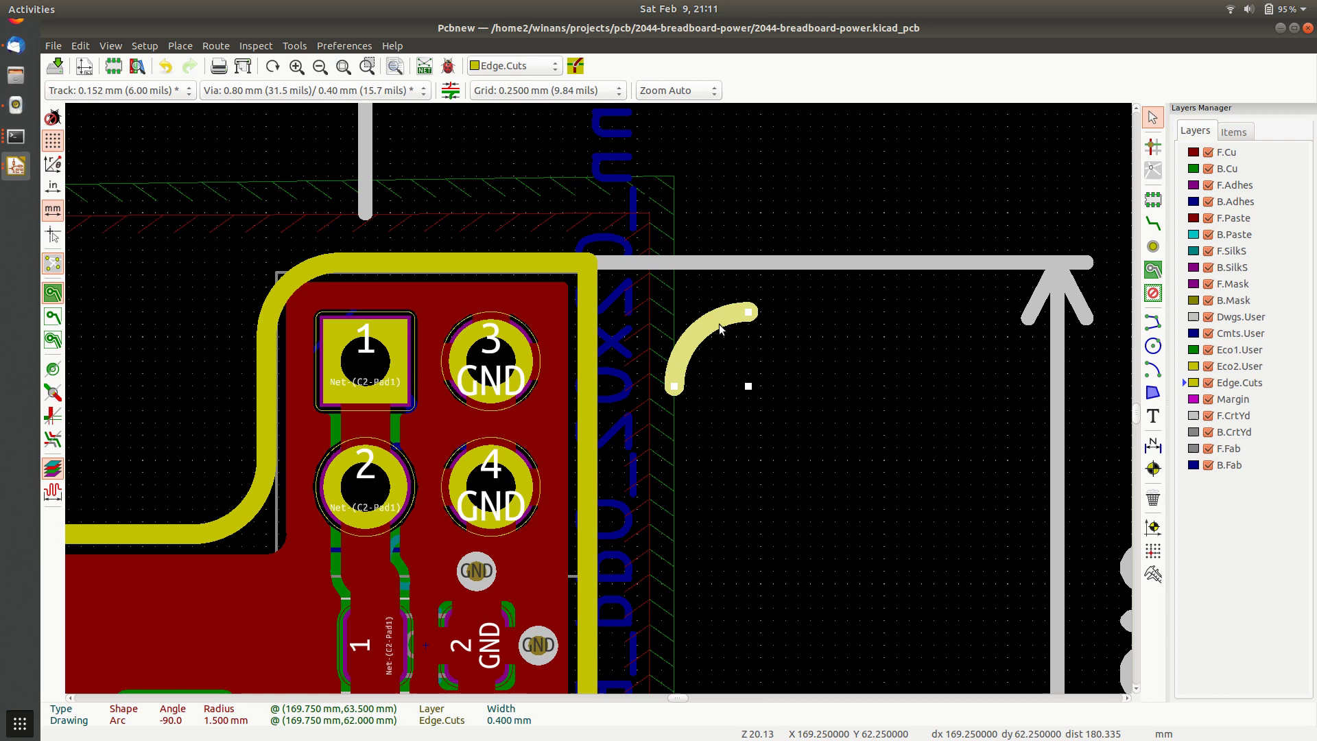
pyautogui.press('r')
pyautogui.press('r')
pyautogui.press('r')
pyautogui.press('m')
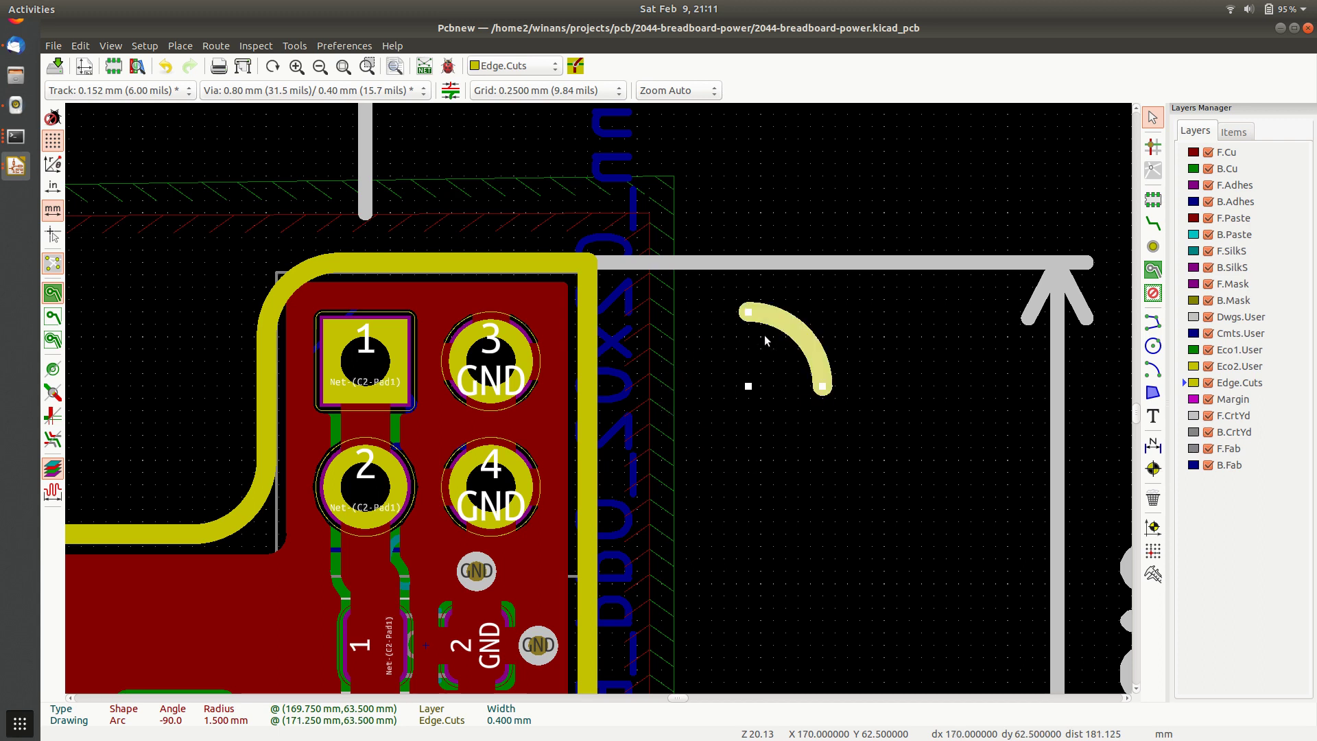
pyautogui.click(514, 337)
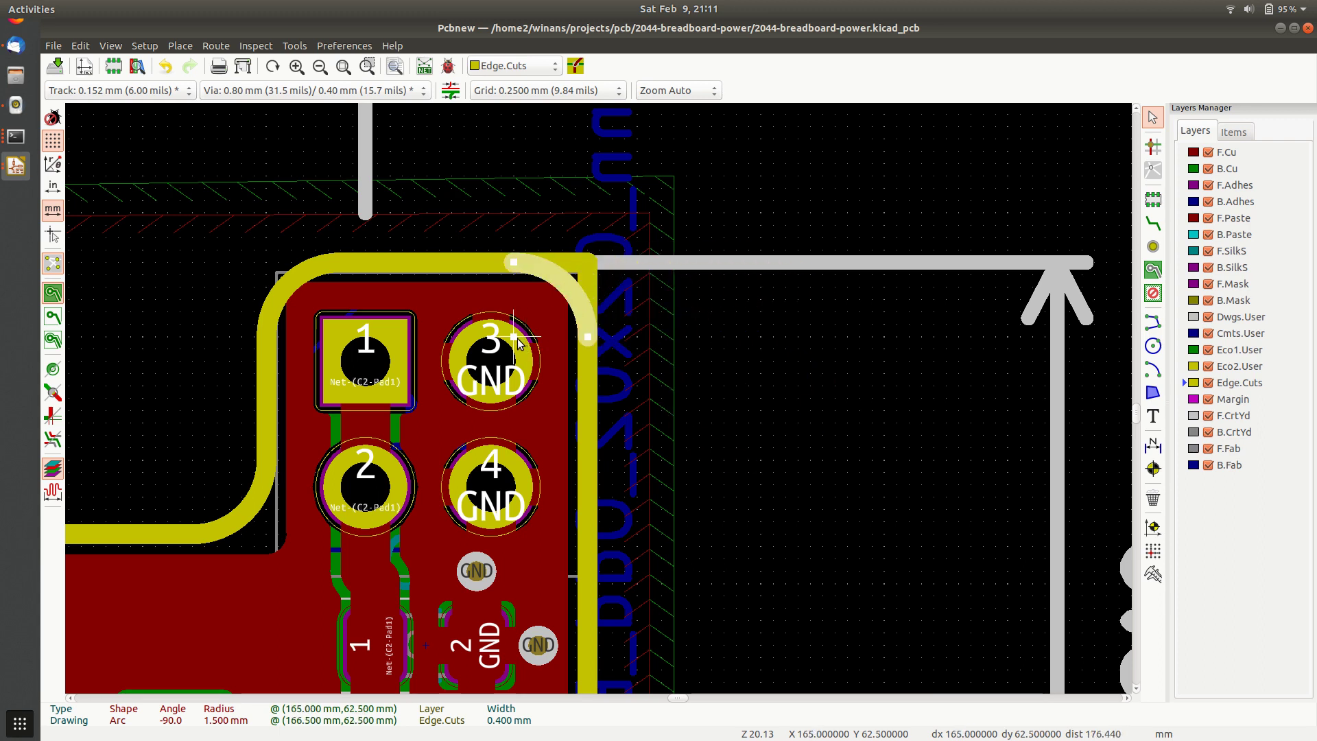
# Shorten the right and top outline edges to meet the top-right arc's ends
pyautogui.click(589, 433)
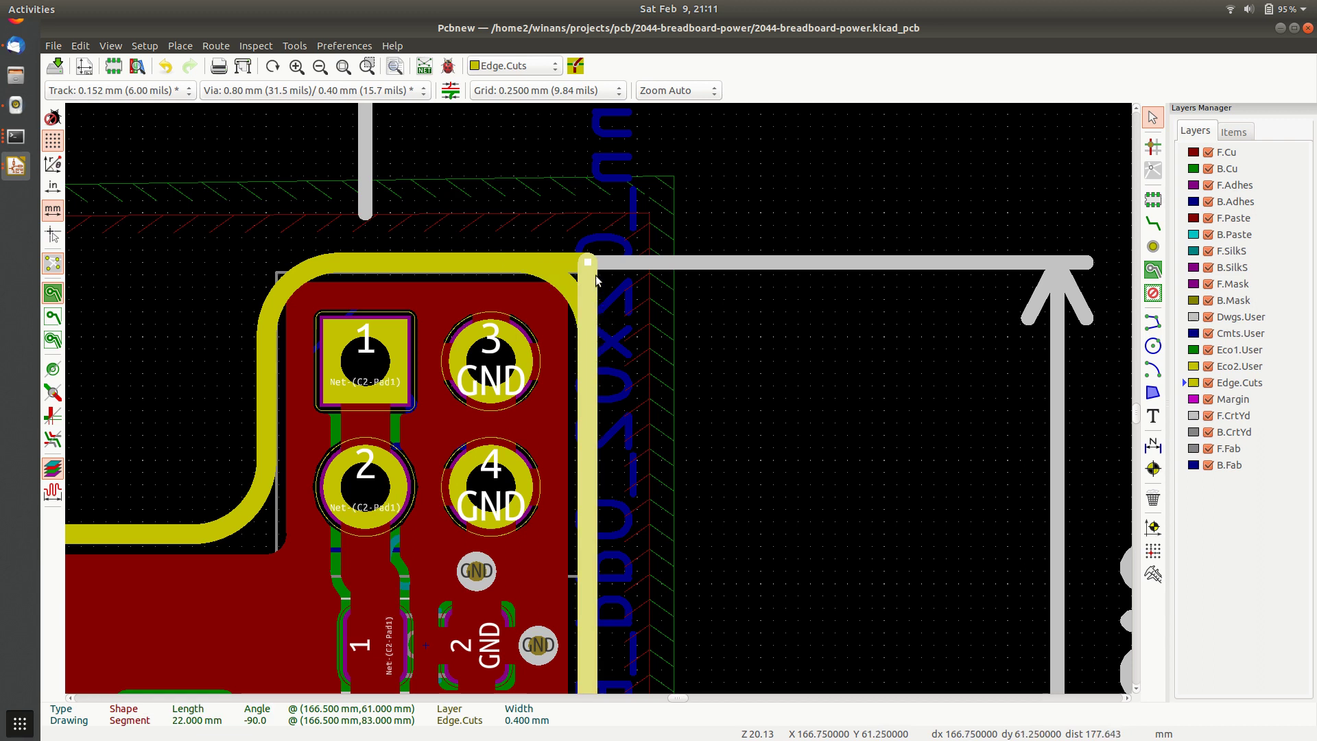
pyautogui.moveTo(590, 262); pyautogui.dragTo(591, 360)
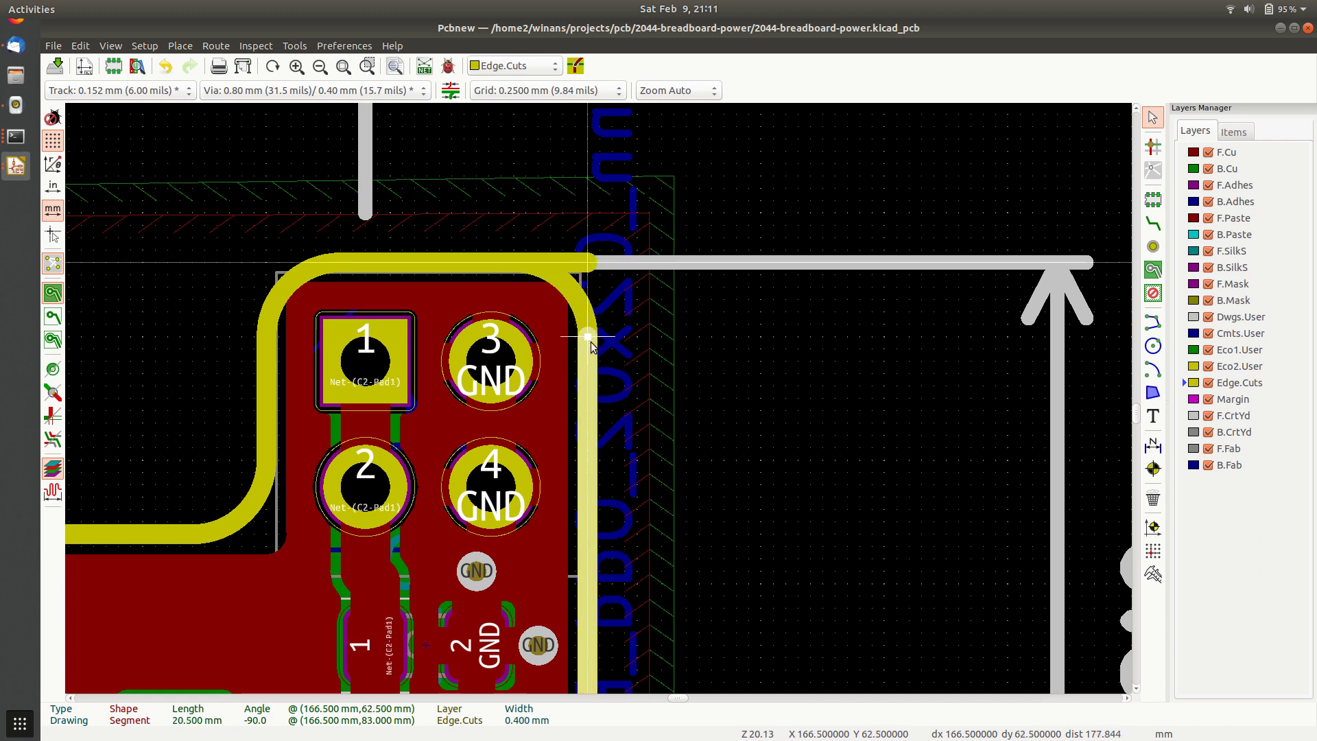
pyautogui.click(780, 321)
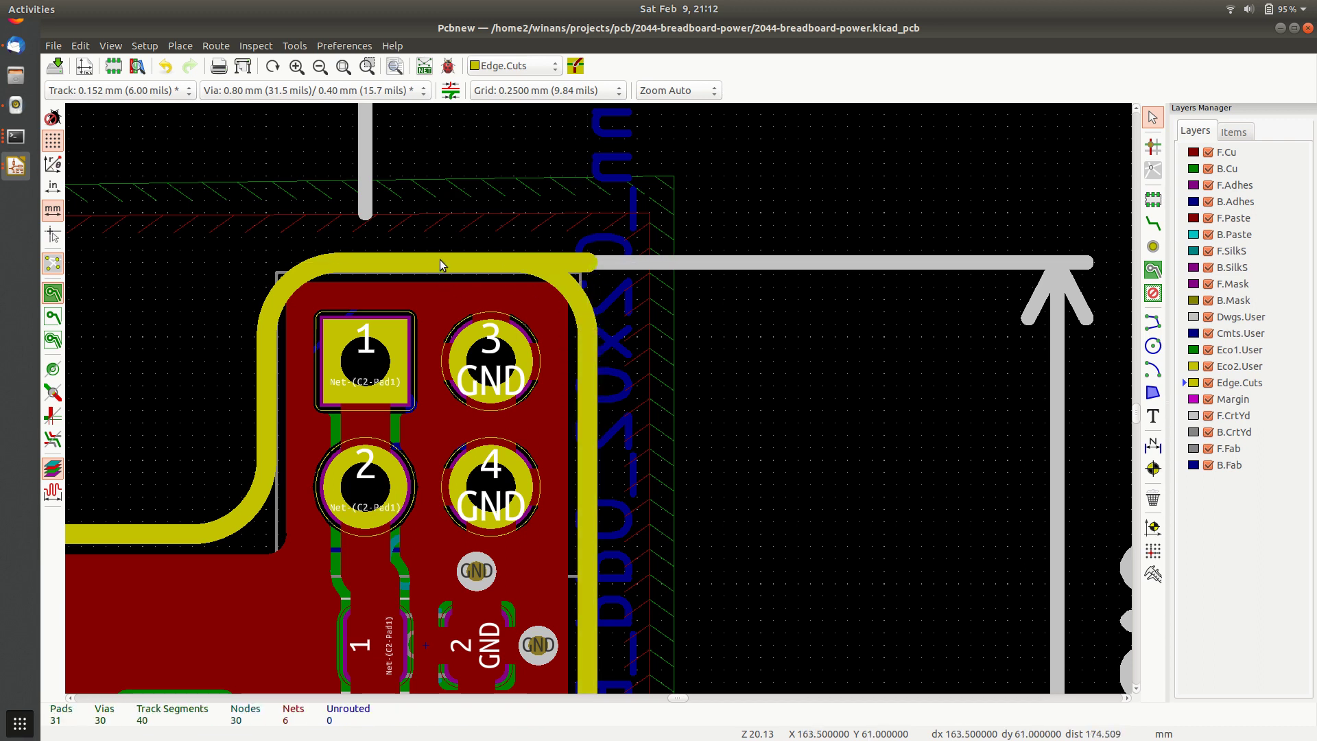
pyautogui.click(439, 259)
pyautogui.moveTo(582, 261)
pyautogui.mouseDown()
pyautogui.moveTo(418, 273)
pyautogui.moveTo(508, 261)
pyautogui.mouseUp()
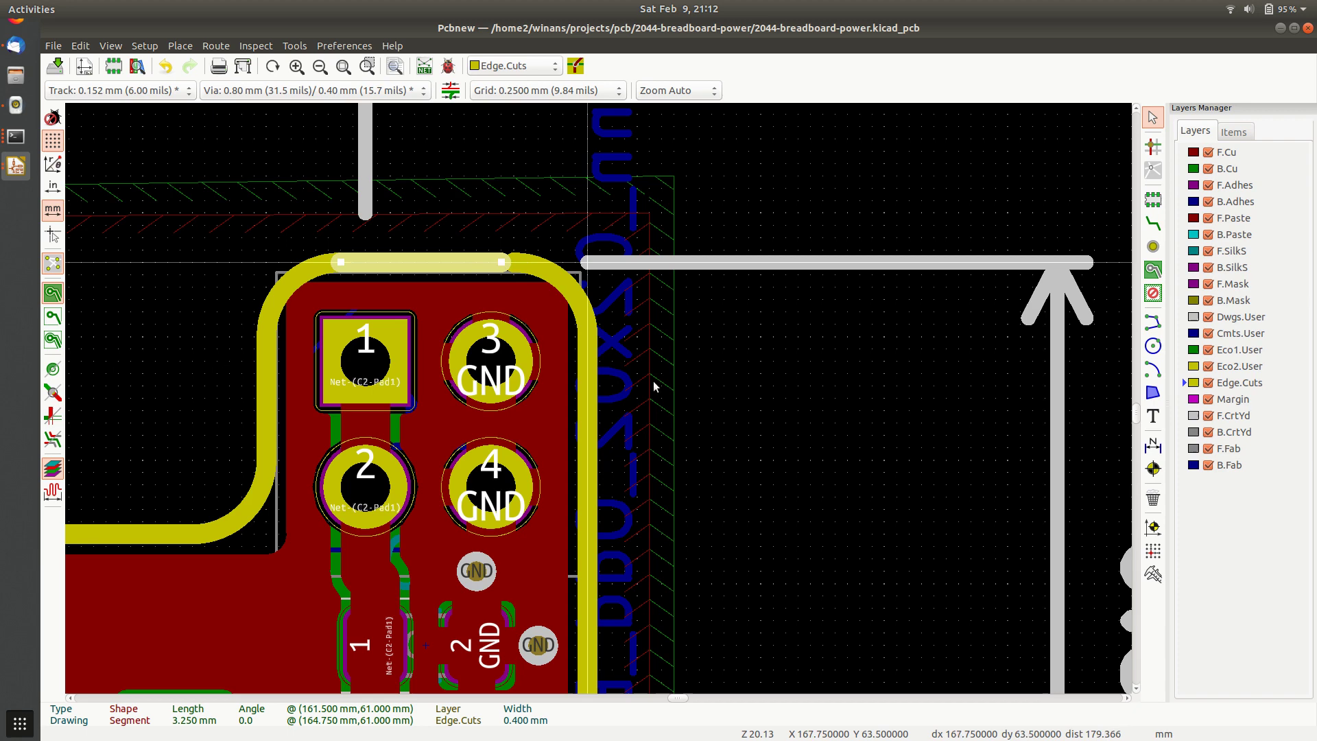
pyautogui.click(721, 408)
# Extend the short top segment to x=165 mm so it meets the arc end
pyautogui.scroll(5, 503, 297)
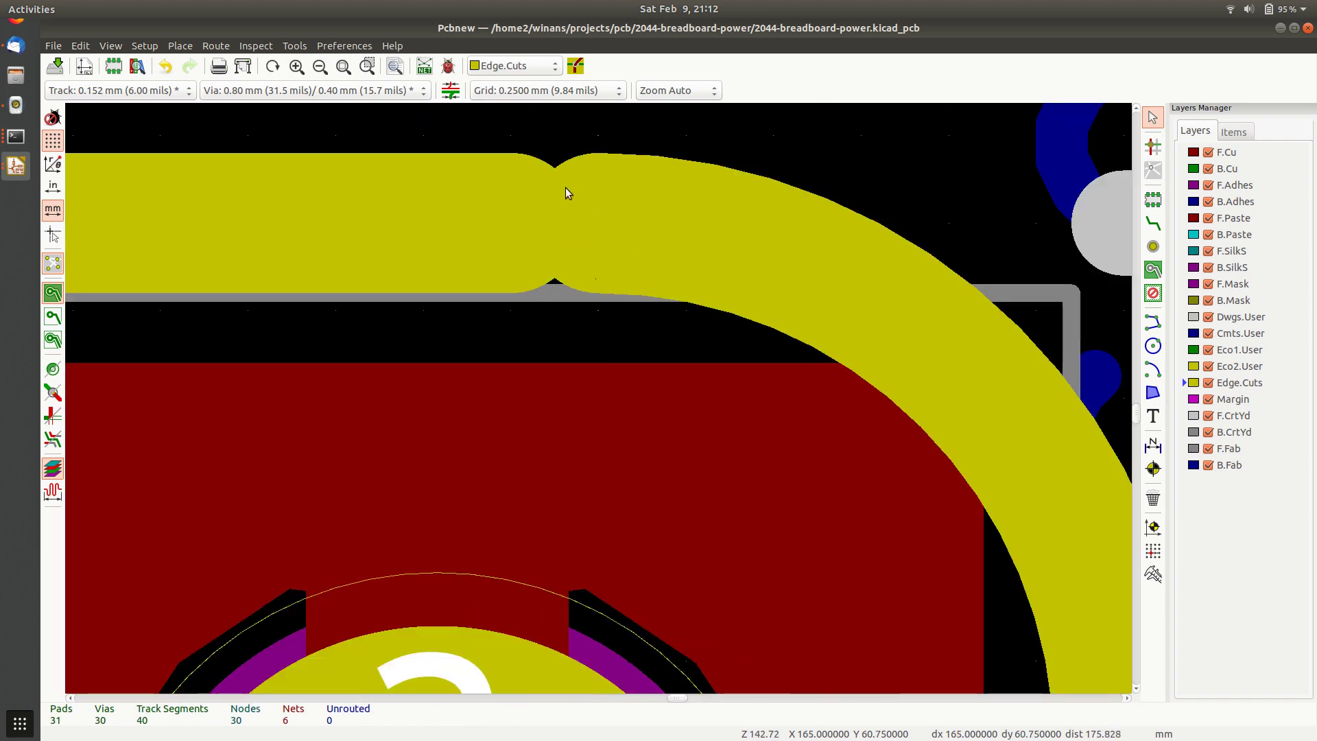
pyautogui.click(492, 232)
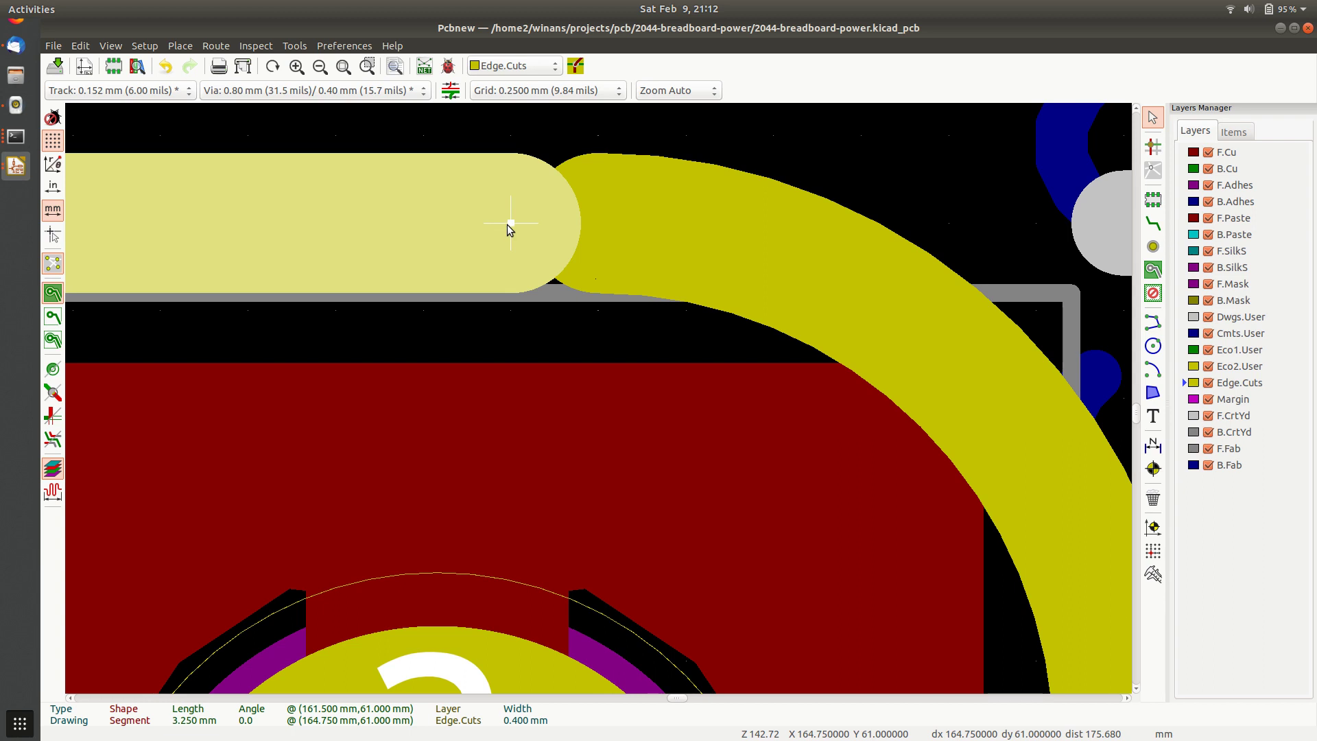
pyautogui.moveTo(508, 224); pyautogui.dragTo(603, 220)
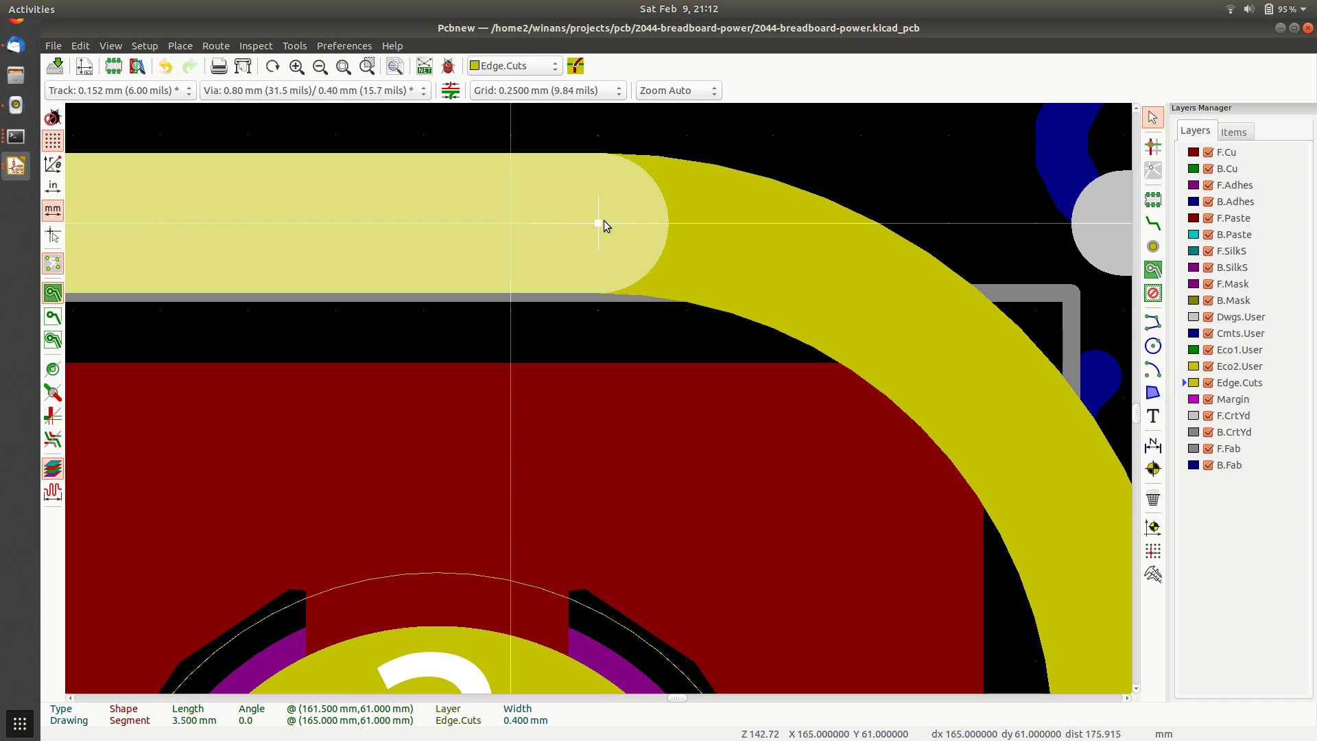
pyautogui.scroll(-5, 608, 240)
# Refill the copper zone so it follows the new rounded outline
pyautogui.click(590, 246)
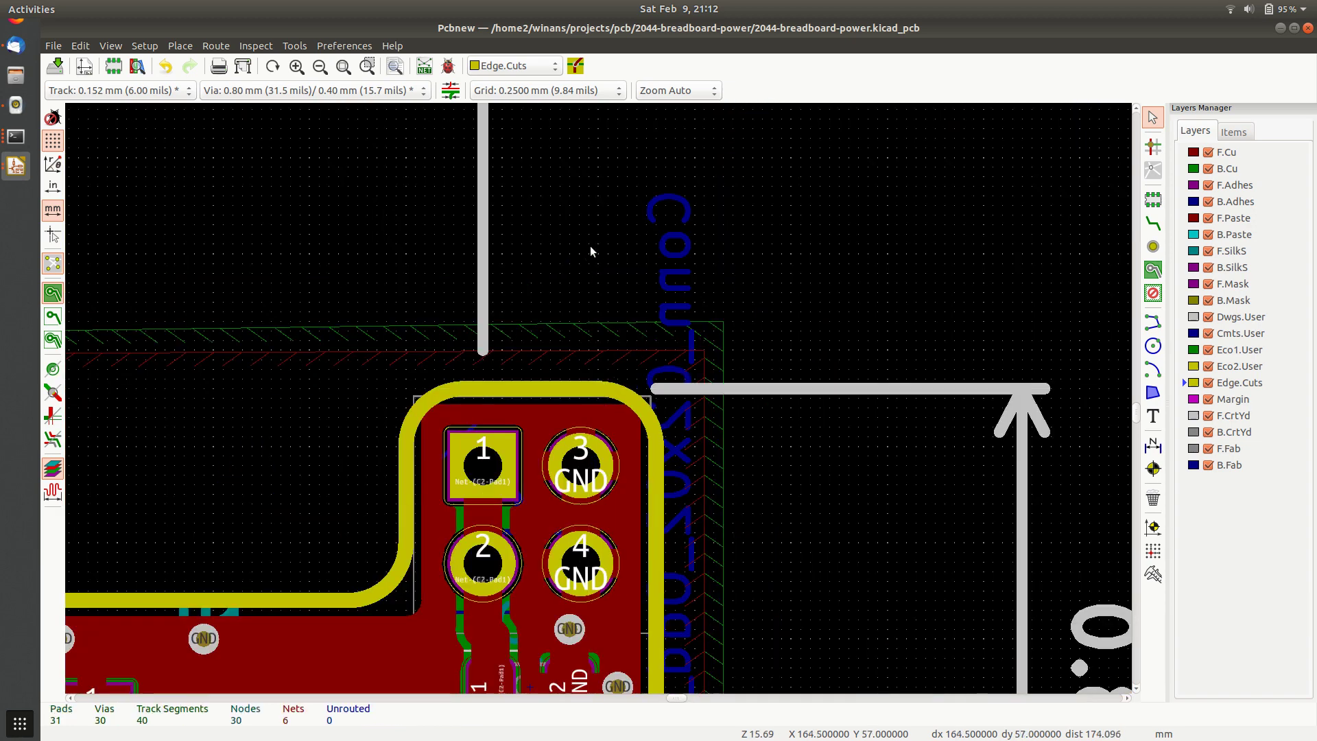
pyautogui.moveTo(802, 504); pyautogui.dragTo(812, 391, button='middle')
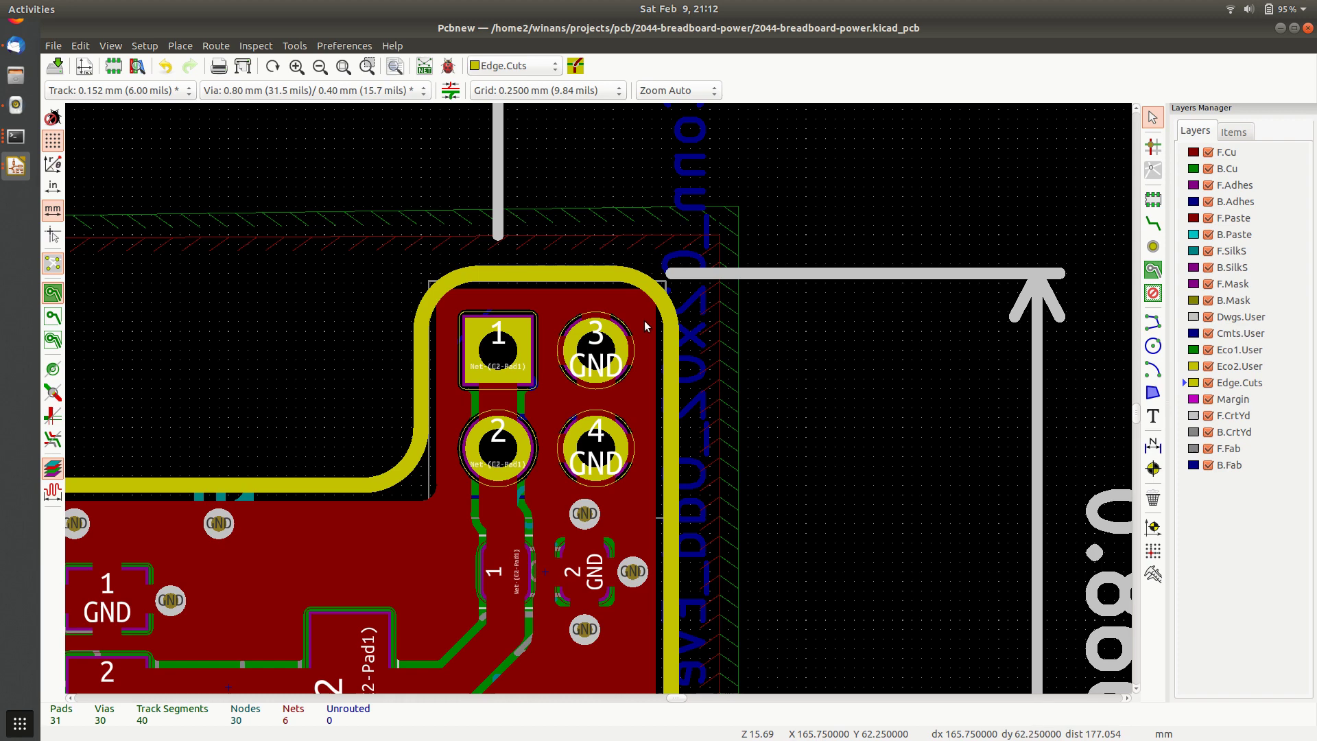
pyautogui.scroll(5, 644, 319)
pyautogui.scroll(-3, 598, 397)
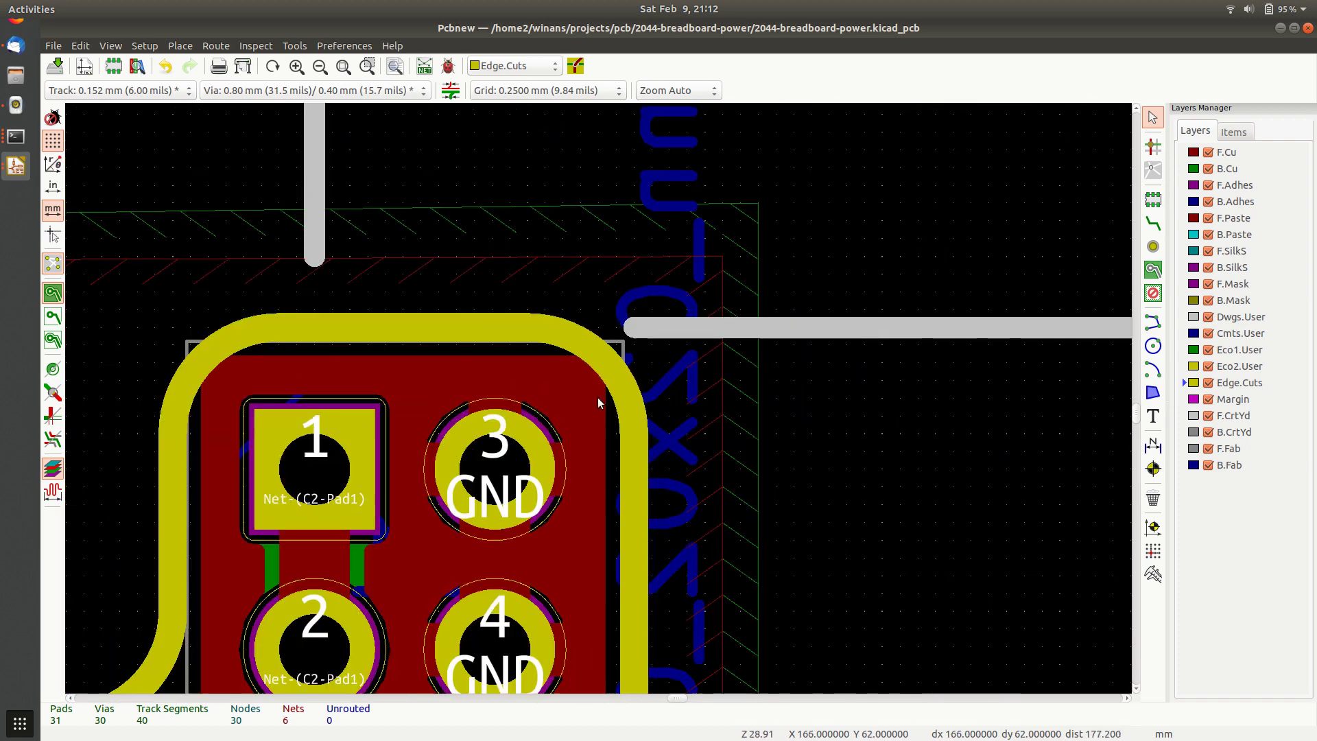
pyautogui.moveTo(459, 528); pyautogui.dragTo(590, 420, button='middle')
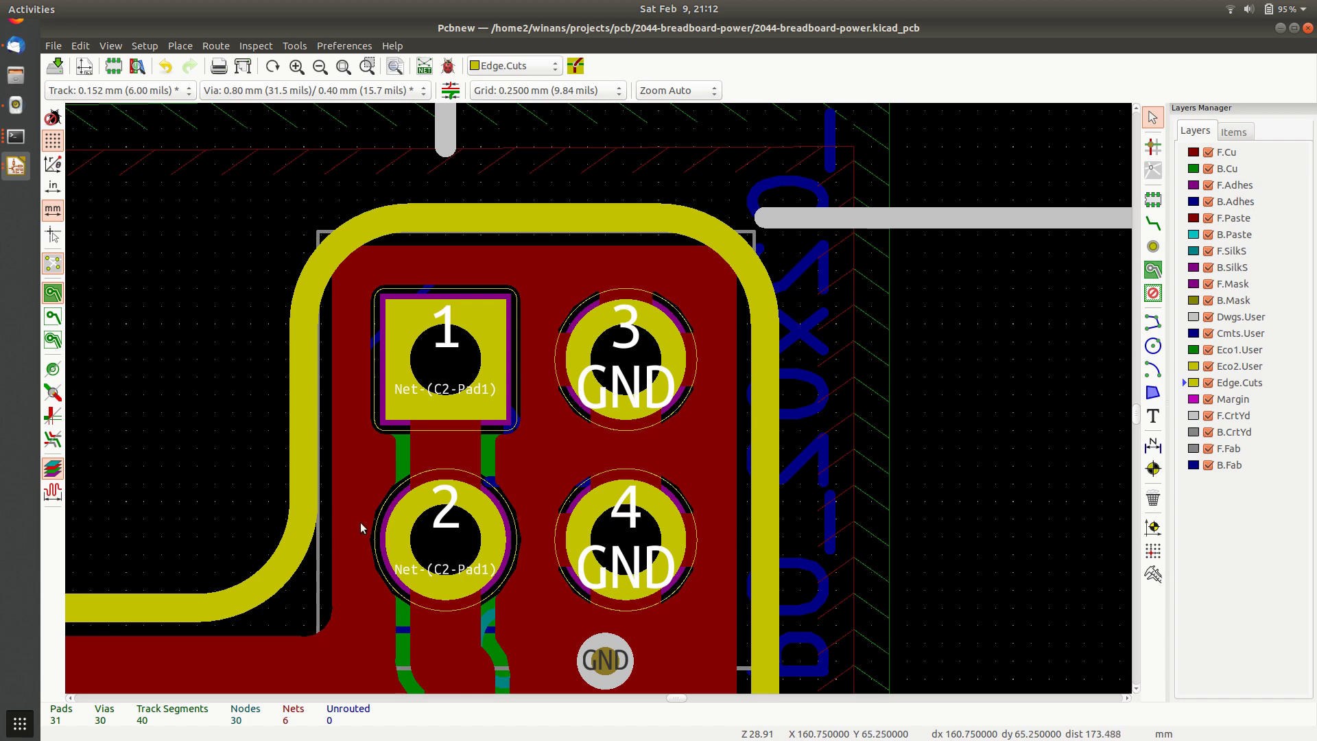
pyautogui.press('b')
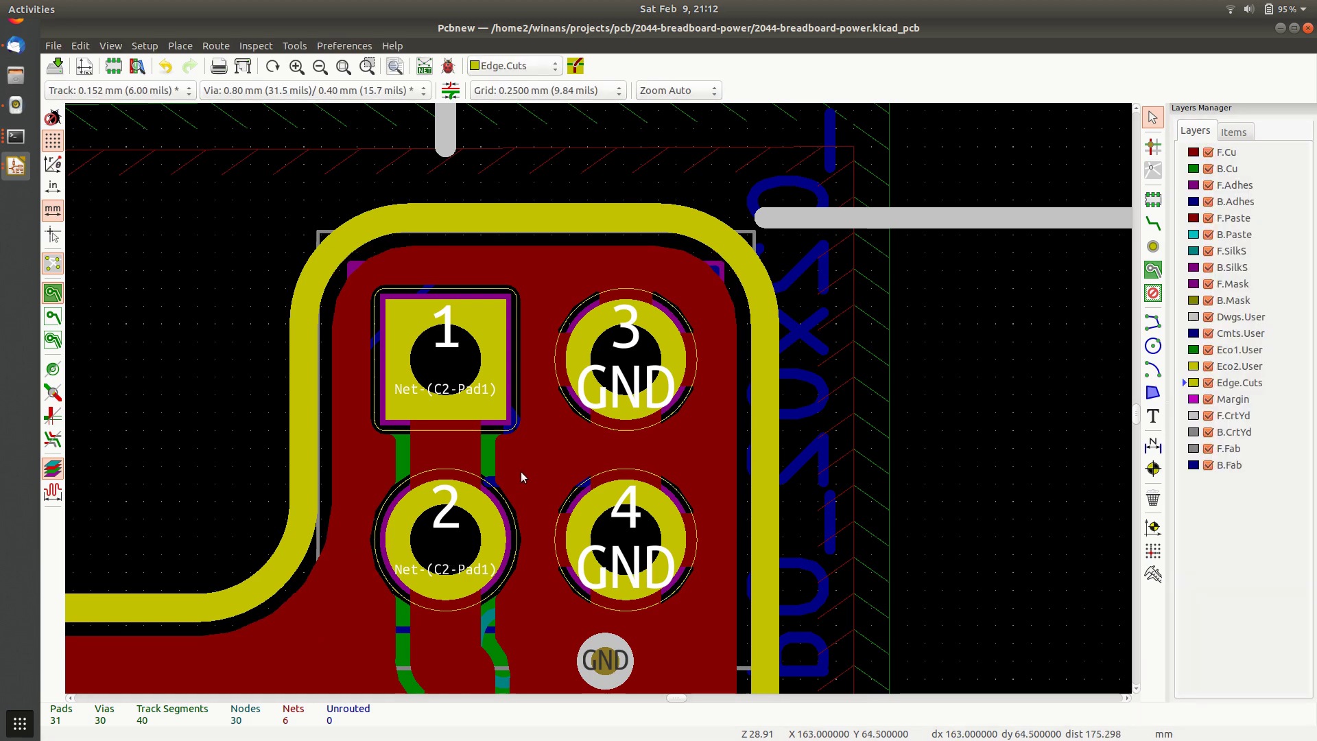
# Save the board and open it in the 3D Viewer
pyautogui.hotkey('ctrl', 's')
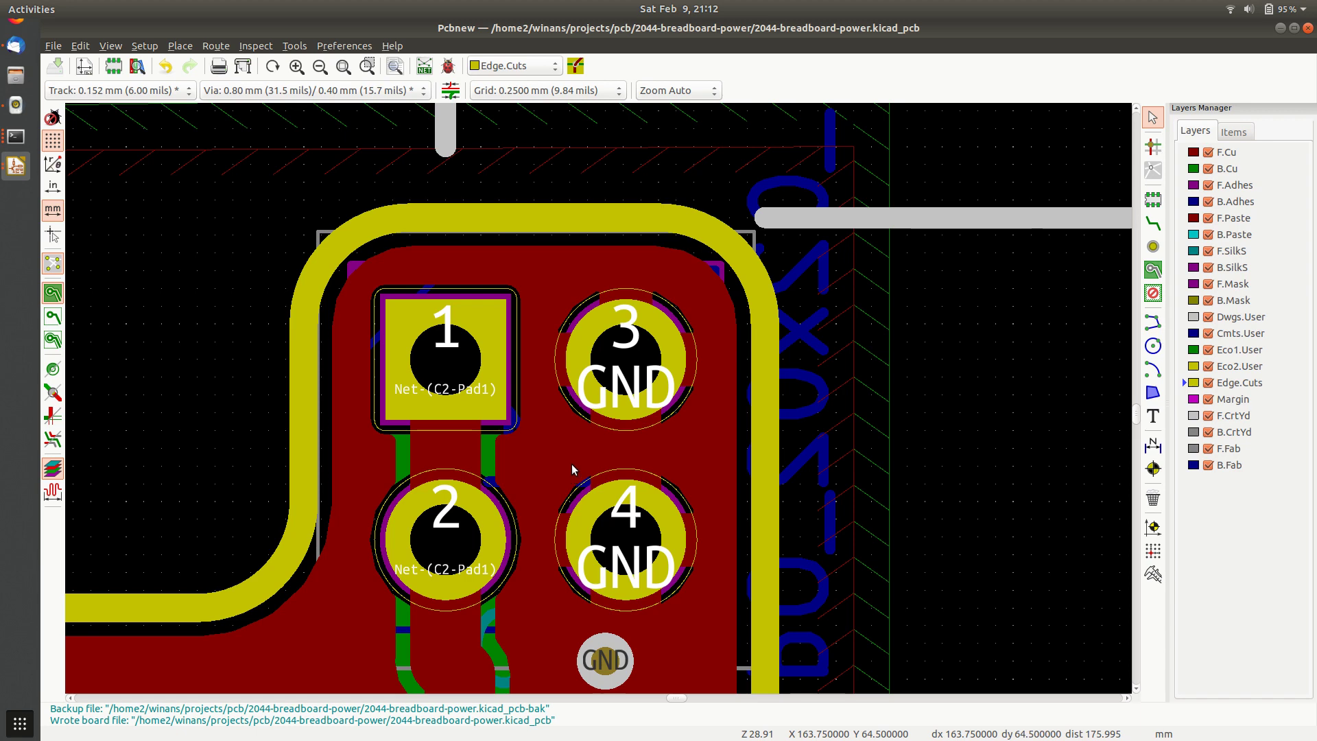
pyautogui.hotkey('alt', '3')
pyautogui.scroll(6, 791, 455)
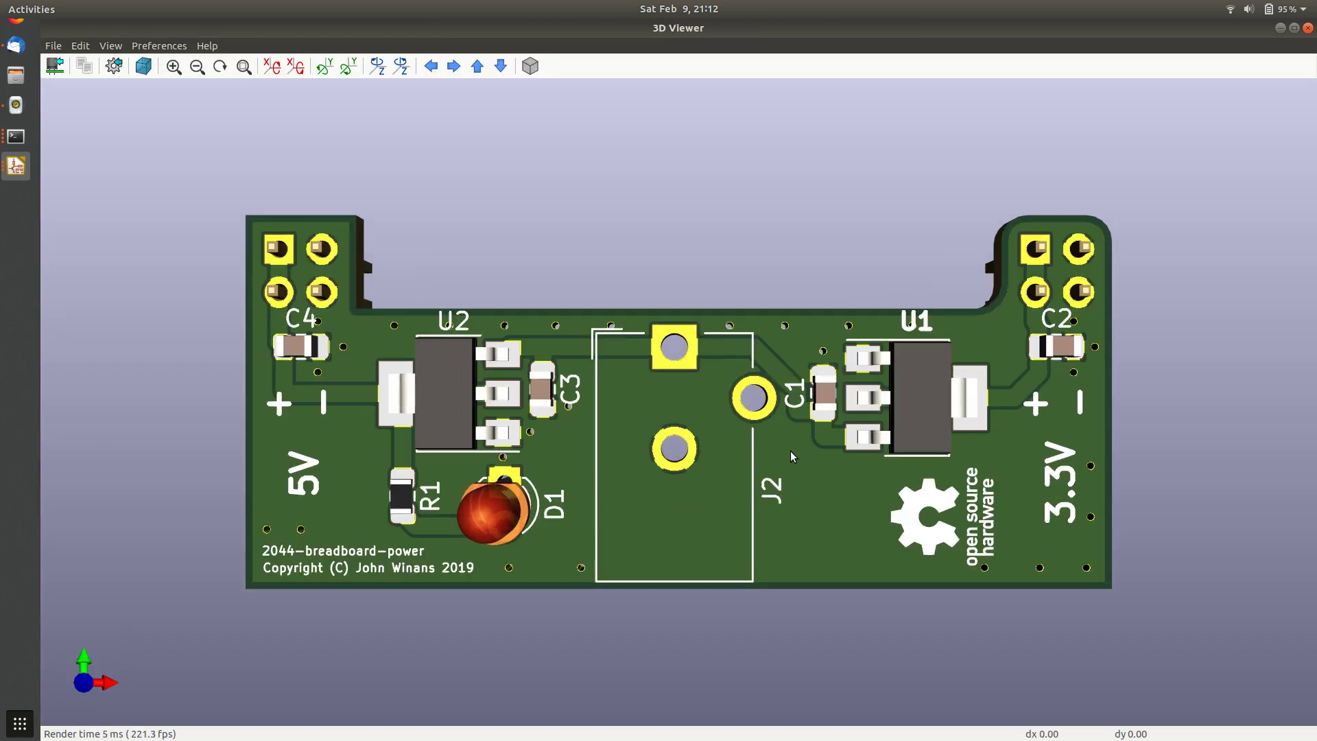
pyautogui.moveTo(927, 416); pyautogui.dragTo(718, 479)
pyautogui.moveTo(977, 461); pyautogui.dragTo(718, 492, button='middle')
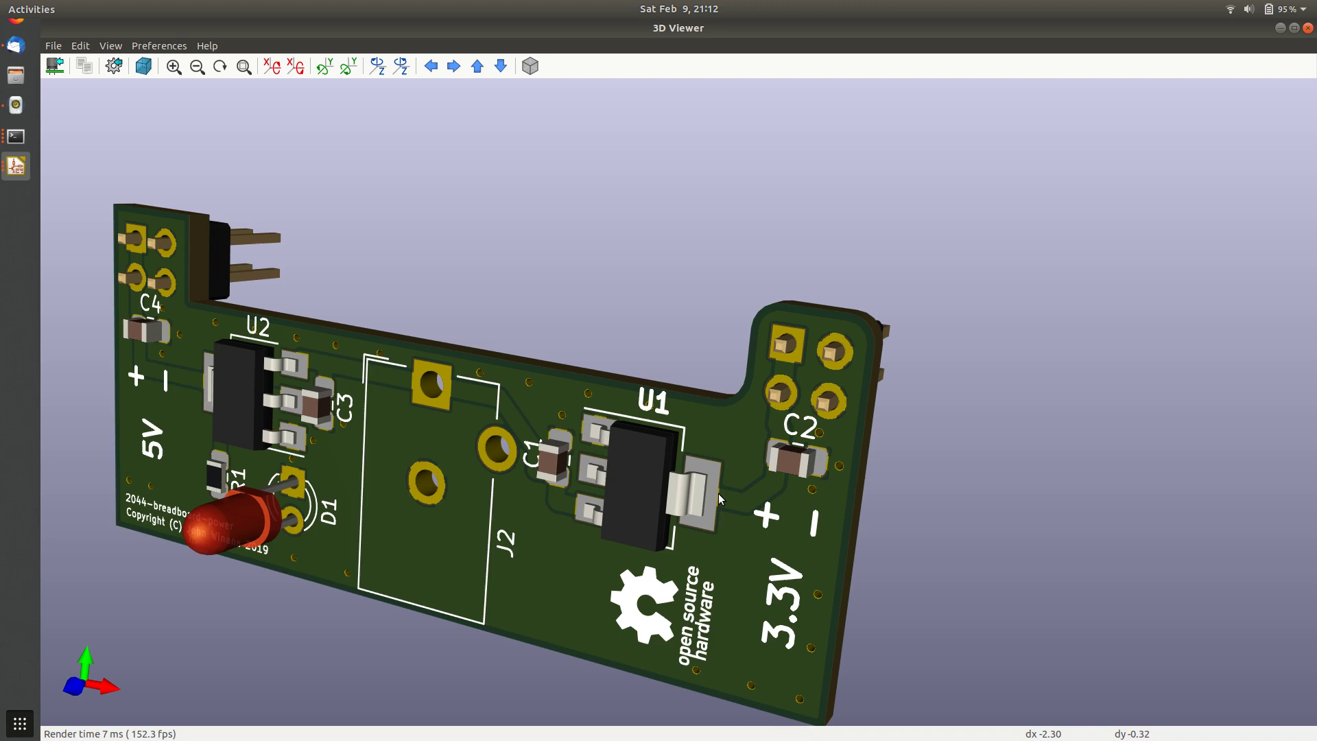
pyautogui.scroll(3, 817, 361)
pyautogui.moveTo(1030, 362); pyautogui.dragTo(1045, 340)
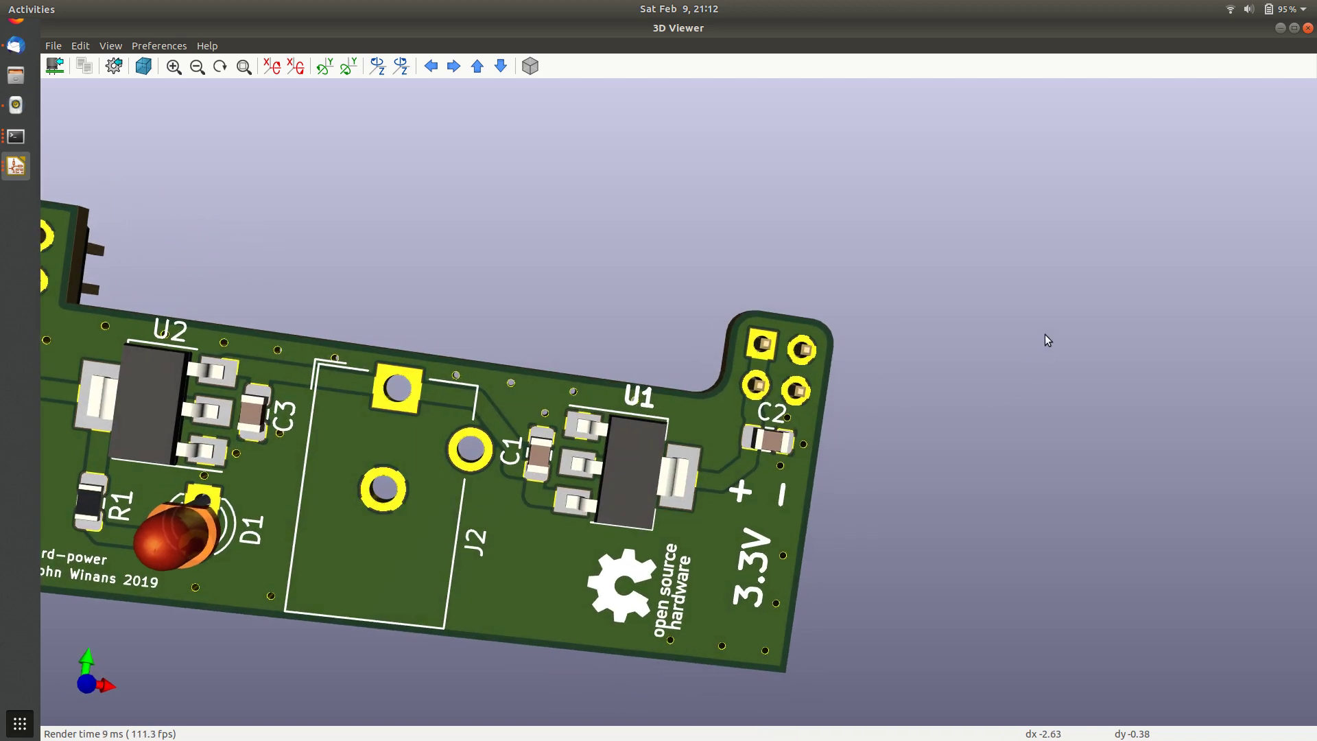
pyautogui.moveTo(690, 491); pyautogui.dragTo(561, 497, button='middle')
pyautogui.moveTo(641, 377); pyautogui.dragTo(612, 338)
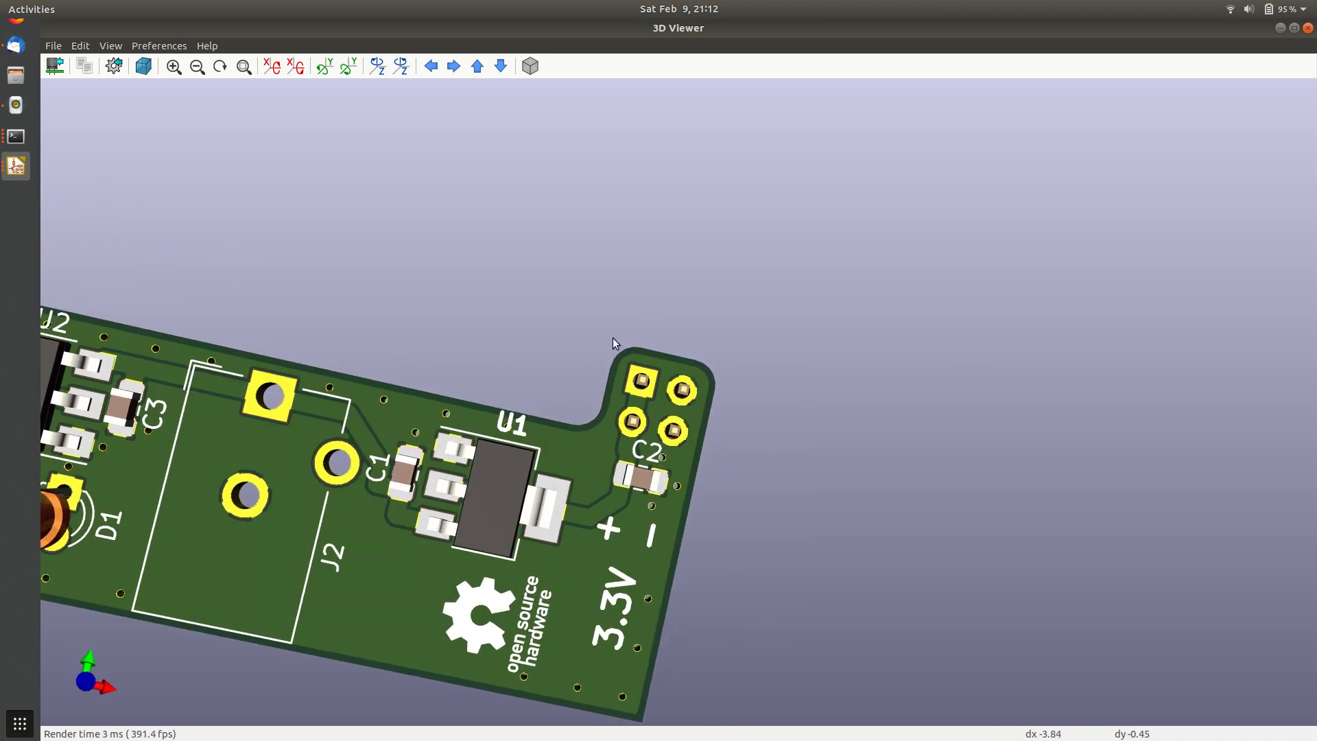
pyautogui.moveTo(573, 535); pyautogui.dragTo(609, 498, button='middle')
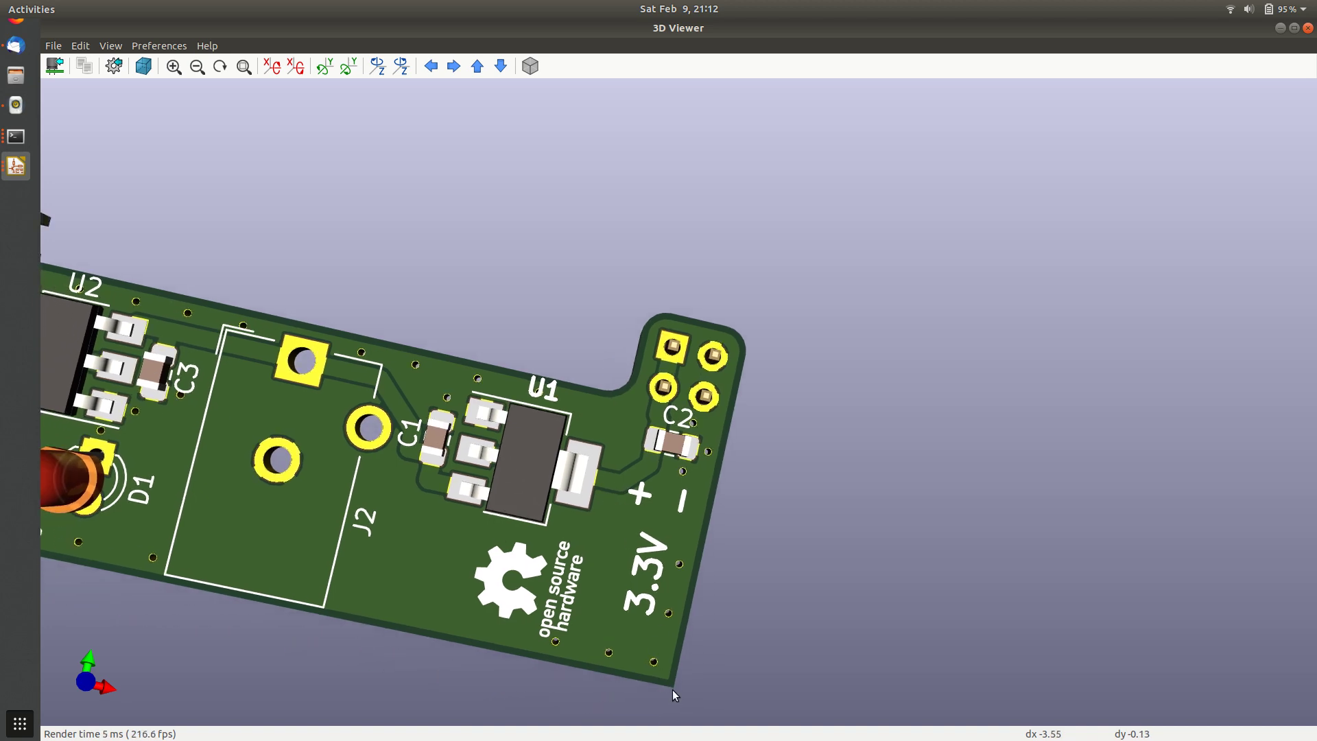
pyautogui.moveTo(564, 615); pyautogui.dragTo(718, 528)
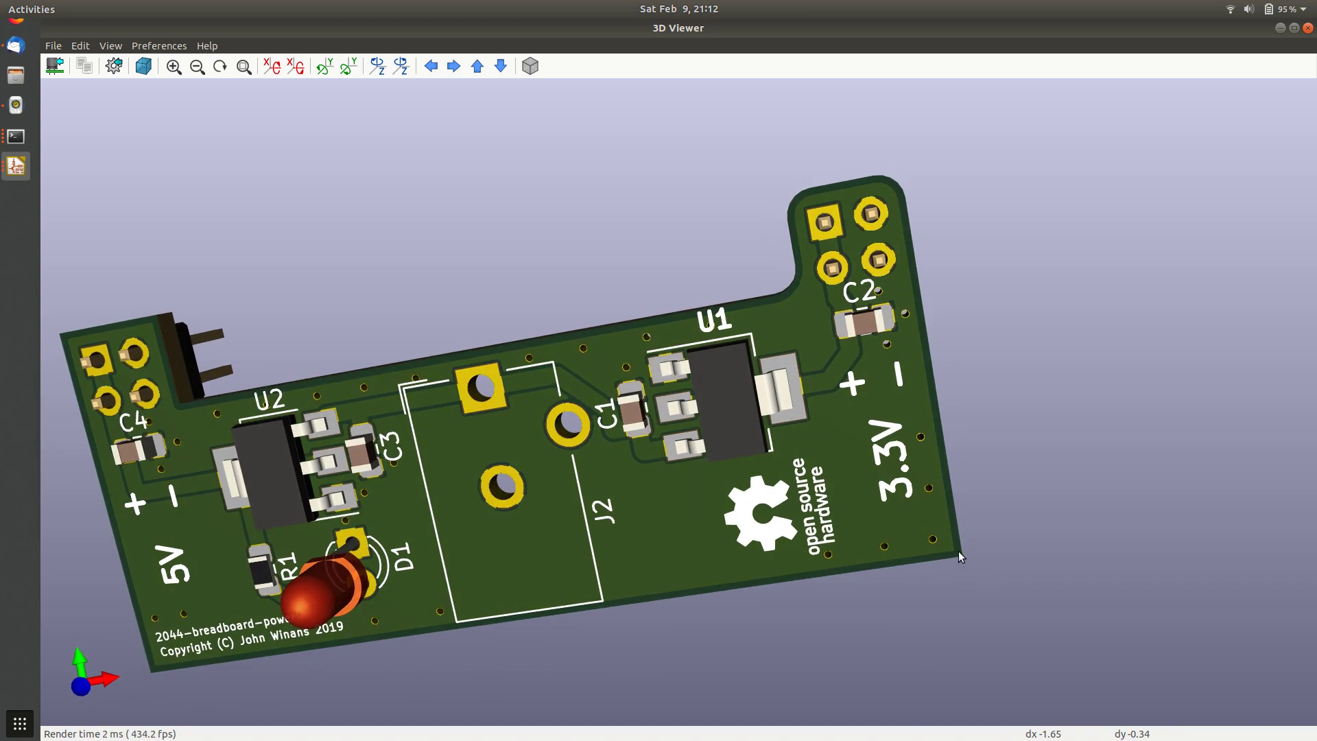
pyautogui.moveTo(375, 429); pyautogui.dragTo(440, 373)
pyautogui.scroll(4, 597, 406)
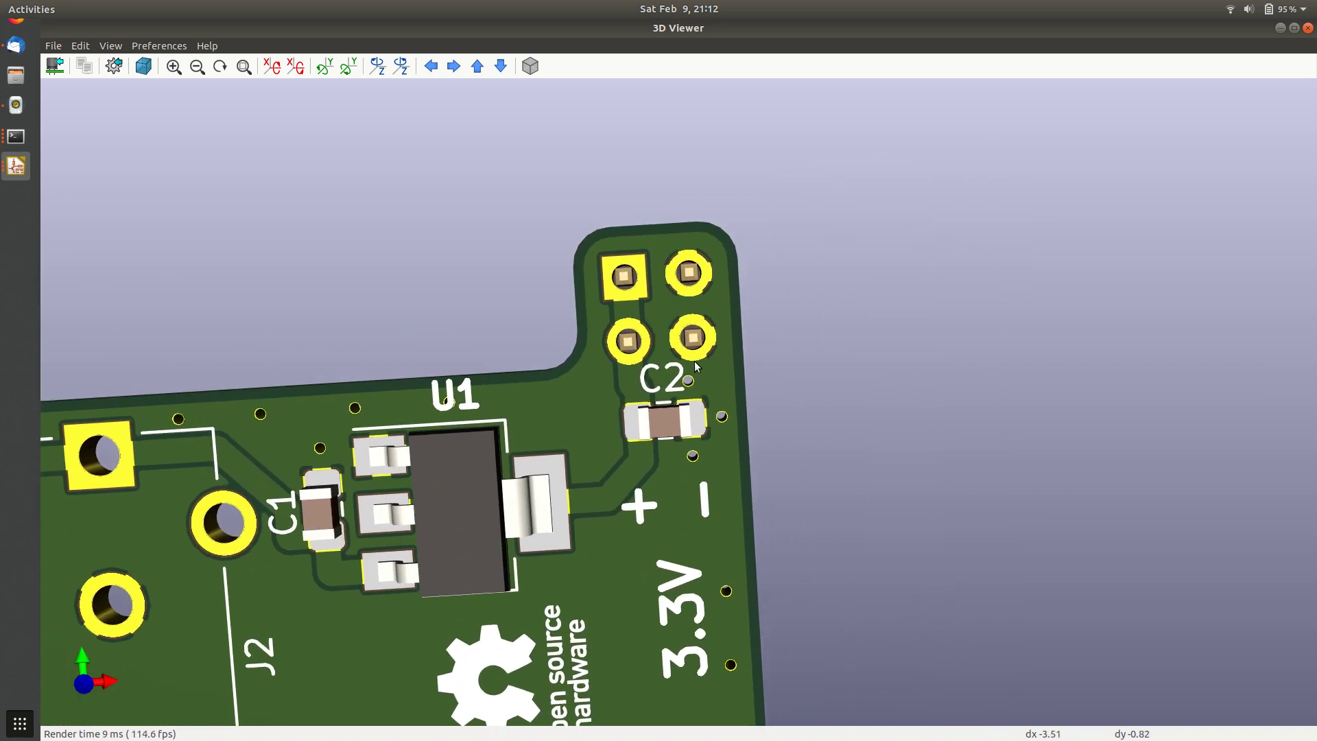
pyautogui.moveTo(694, 362); pyautogui.dragTo(641, 402, button='middle')
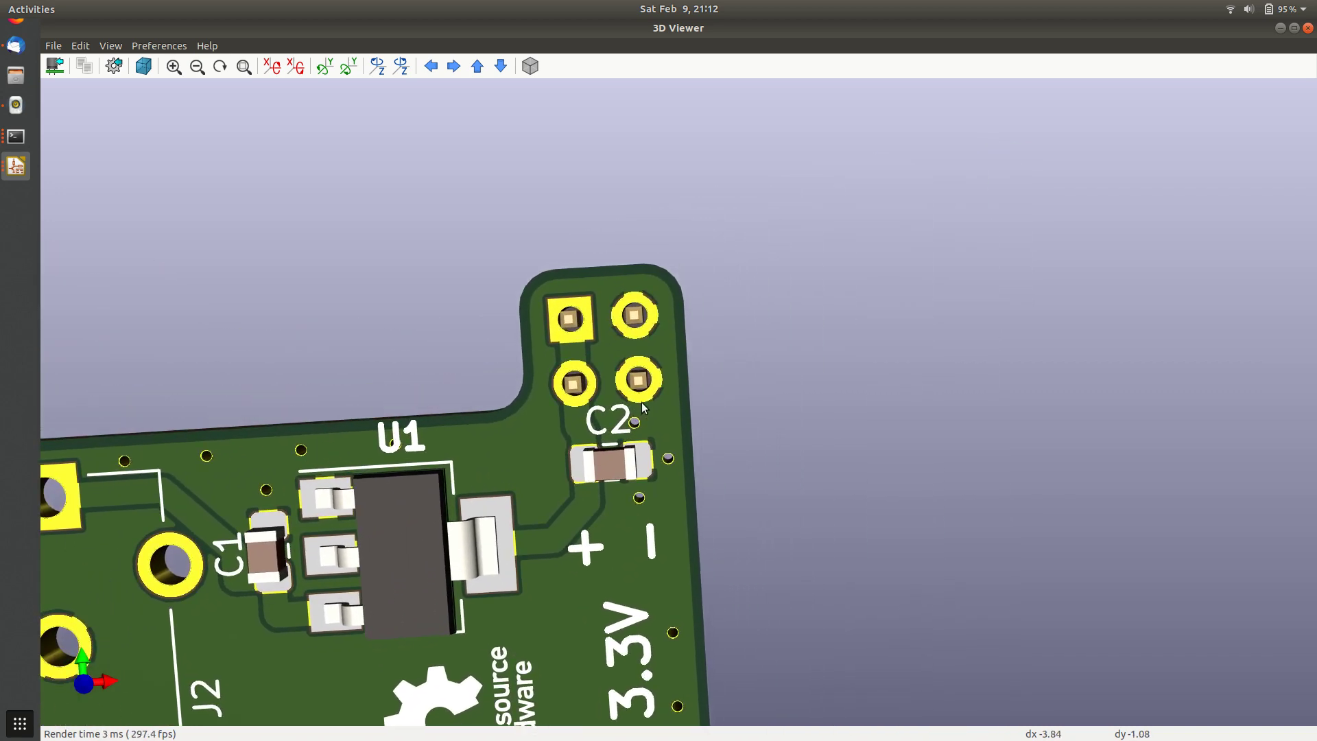
pyautogui.moveTo(650, 387)
pyautogui.mouseDown()
pyautogui.moveTo(554, 430)
pyautogui.moveTo(669, 372)
pyautogui.mouseUp()
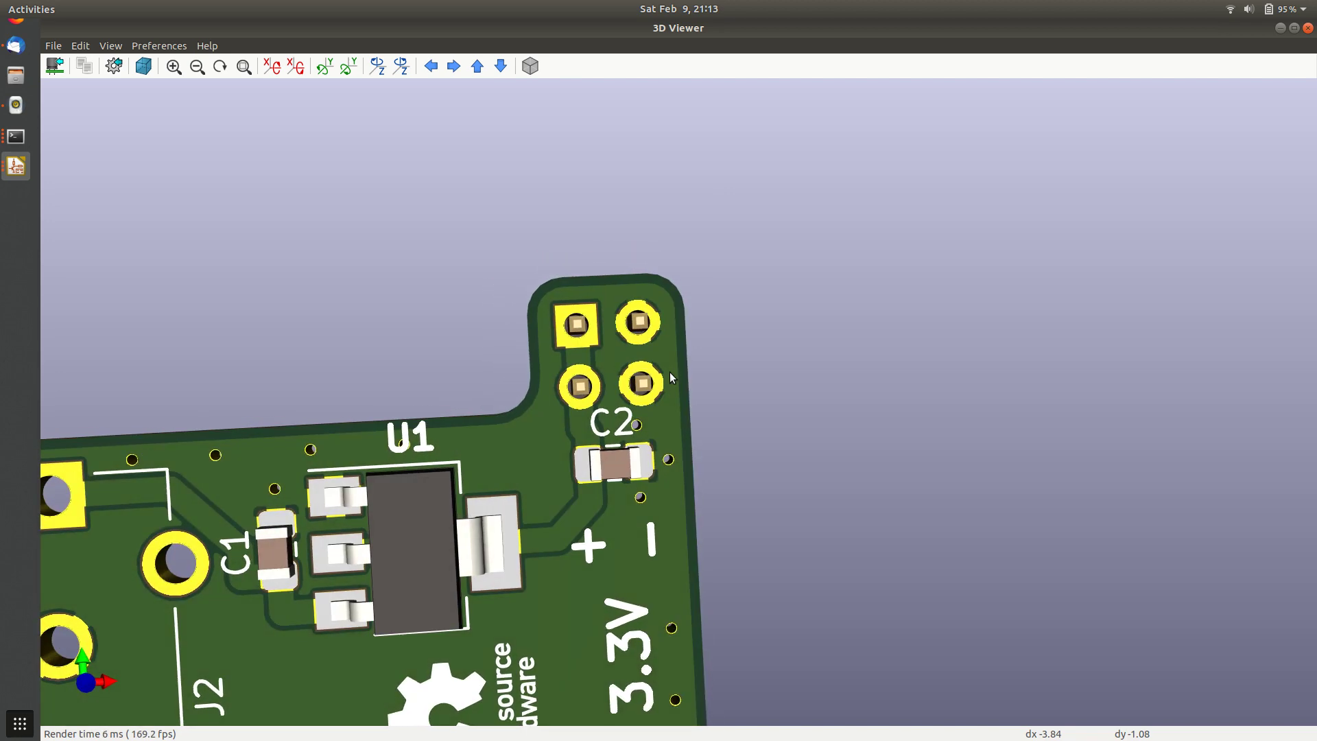
pyautogui.scroll(-5, 466, 523)
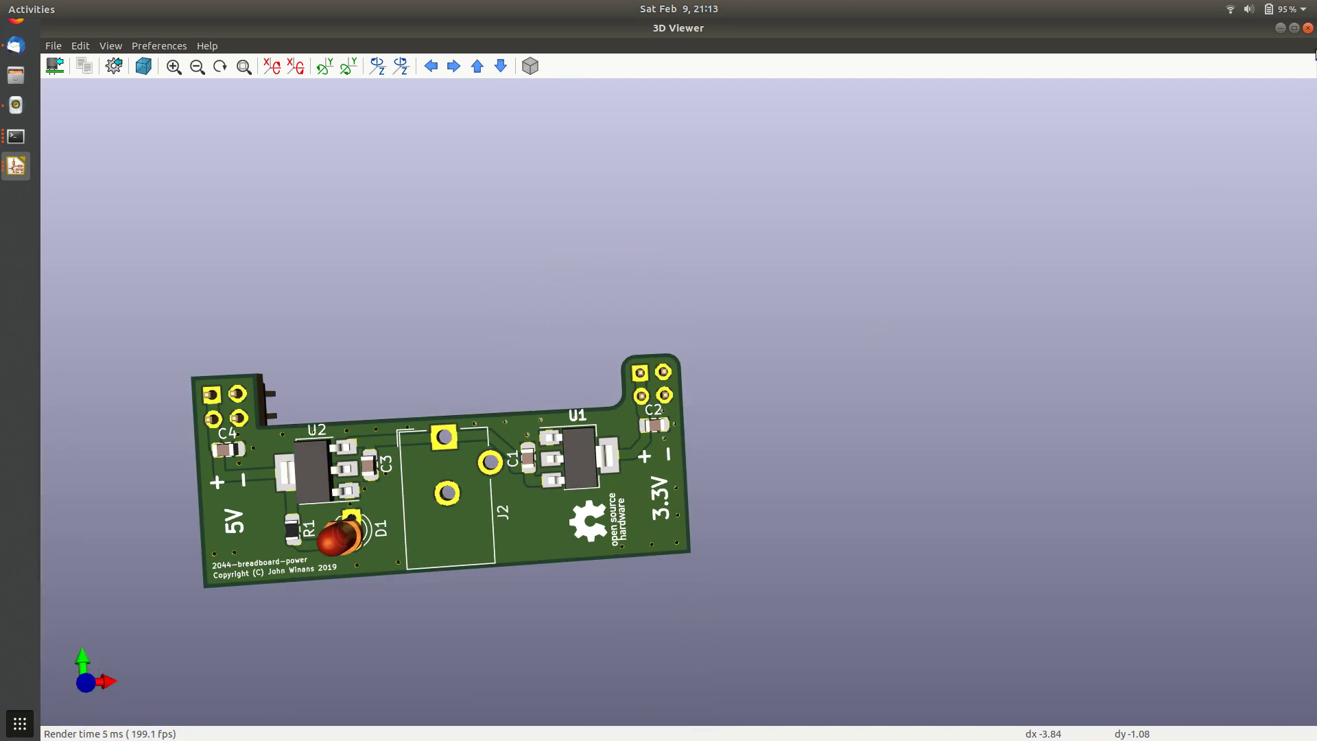
# Close the 3D Viewer and paste 1.5 mm arcs near the remaining square corners
pyautogui.click(1308, 28)
pyautogui.scroll(-4, 596, 296)
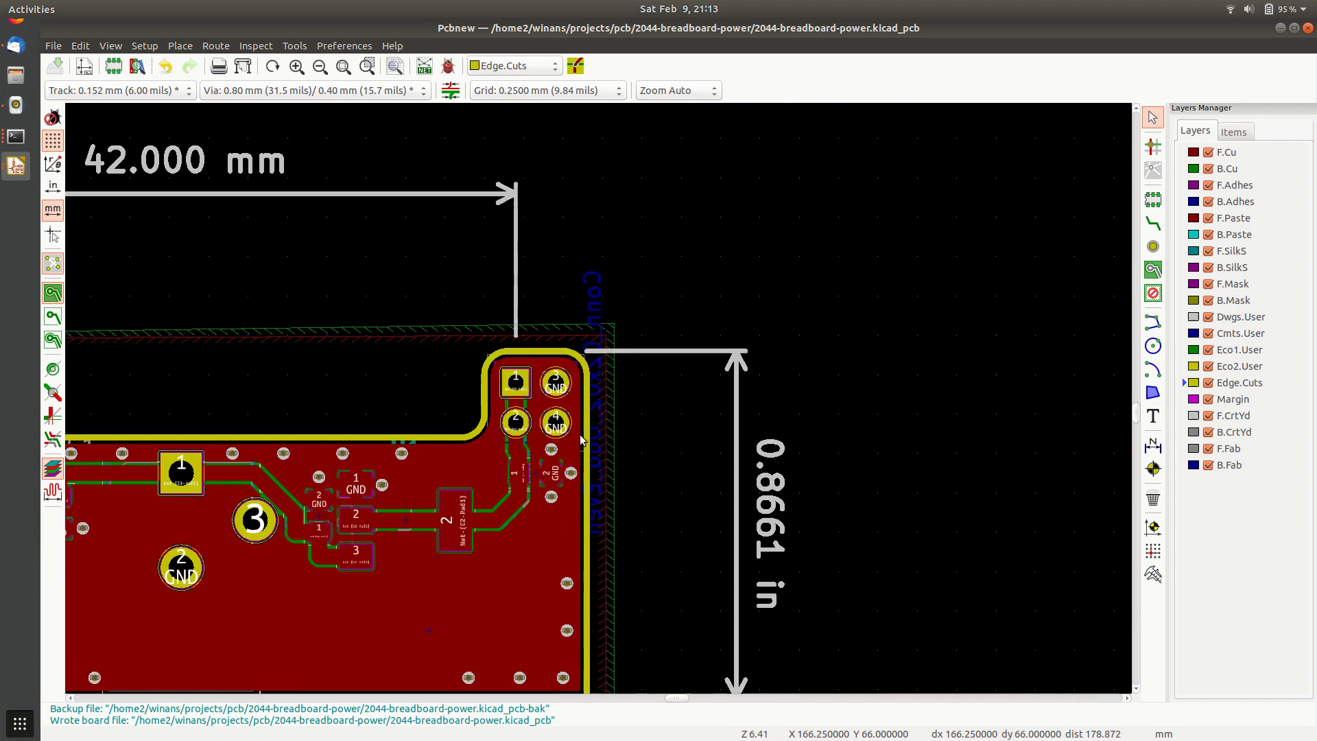
pyautogui.hotkey('ctrl', 'v')
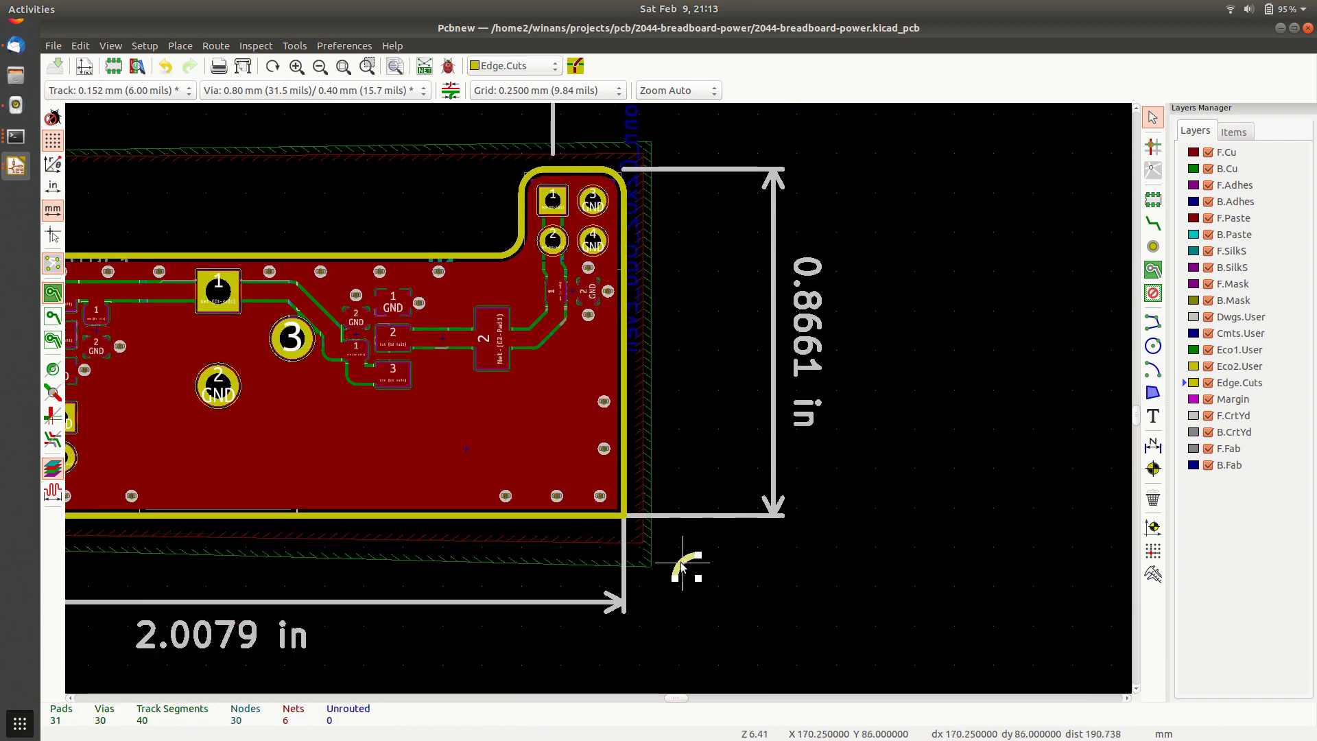
pyautogui.click(684, 562)
pyautogui.scroll(-4, 687, 309)
pyautogui.hotkey('ctrl', 'v')
pyautogui.click(284, 420)
pyautogui.hotkey('ctrl', 'v')
pyautogui.click(287, 235)
pyautogui.hotkey('ctrl', 'v')
pyautogui.click(366, 221)
# Rotate and move the arcs onto the upper-right, notch, lower-left and lower-right corners
pyautogui.scroll(5, 293, 232)
pyautogui.moveTo(287, 239); pyautogui.dragTo(563, 374)
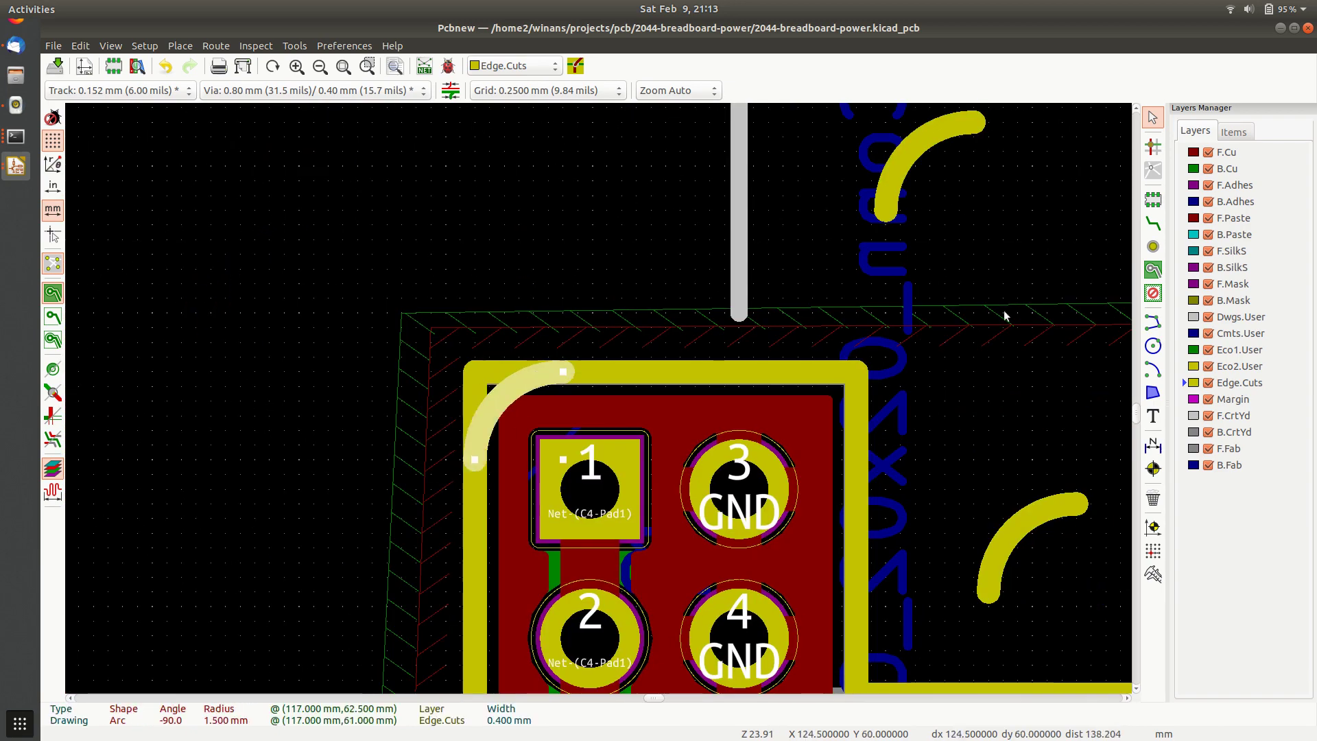
pyautogui.moveTo(798, 276); pyautogui.dragTo(681, 614)
pyautogui.press('r')
pyautogui.press('r')
pyautogui.press('r')
pyautogui.moveTo(856, 574); pyautogui.dragTo(801, 158, button='middle')
pyautogui.moveTo(759, 330); pyautogui.dragTo(714, 435)
pyautogui.press('r')
pyautogui.scroll(-3, 714, 435)
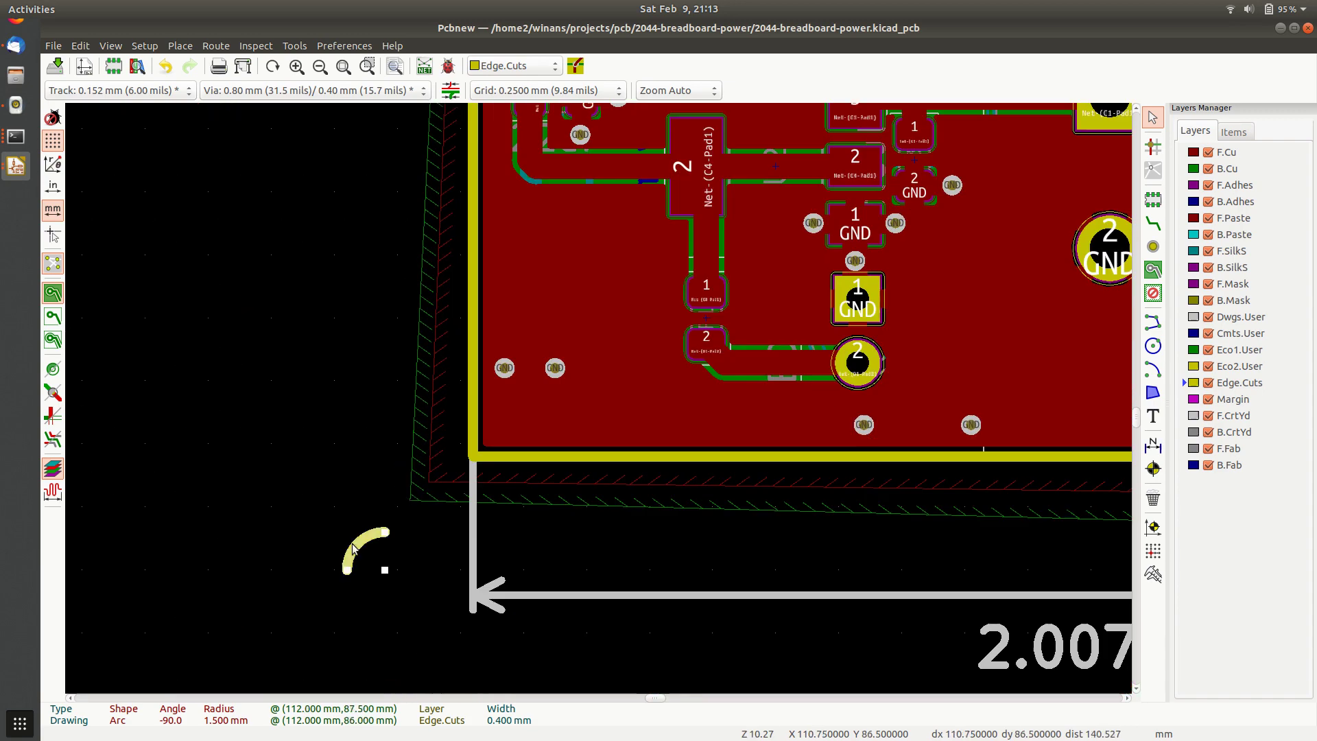
pyautogui.moveTo(347, 569); pyautogui.dragTo(504, 456)
pyautogui.press('r')
pyautogui.scroll(-4, 507, 456)
pyautogui.scroll(6, 711, 449)
pyautogui.moveTo(871, 511); pyautogui.dragTo(718, 249)
pyautogui.press('r')
pyautogui.press('r')
# Shorten the bottom, right and left edges so they meet the arcs' ends
pyautogui.click(604, 324)
pyautogui.moveTo(710, 324); pyautogui.dragTo(708, 250)
pyautogui.click(698, 184)
pyautogui.click(708, 206)
pyautogui.scroll(-6, 707, 251)
pyautogui.scroll(8, 639, 351)
pyautogui.click(714, 412)
pyautogui.moveTo(476, 411); pyautogui.dragTo(626, 412)
pyautogui.click(450, 412)
pyautogui.moveTo(448, 546); pyautogui.dragTo(450, 400)
pyautogui.scroll(-10, 618, 398)
pyautogui.scroll(8, 647, 285)
# Trim the notch edges and the top edge so they join their corner arcs
pyautogui.click(642, 581)
pyautogui.click(680, 611)
pyautogui.moveTo(640, 581); pyautogui.dragTo(640, 511)
pyautogui.click(640, 579)
pyautogui.click(562, 322)
pyautogui.moveTo(640, 323); pyautogui.dragTo(641, 394)
pyautogui.click(641, 371)
pyautogui.click(333, 323)
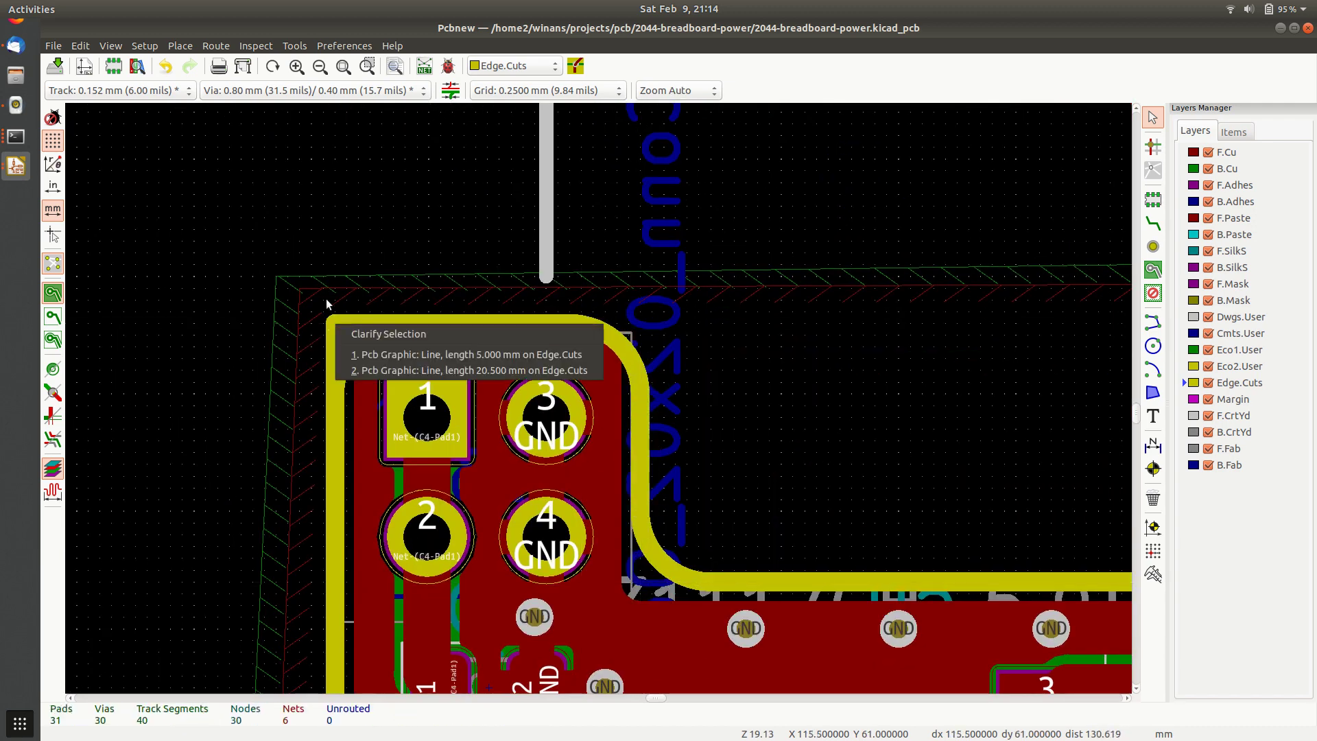
pyautogui.click(373, 353)
pyautogui.moveTo(335, 323); pyautogui.dragTo(393, 323)
pyautogui.scroll(6, 394, 323)
pyautogui.moveTo(599, 398); pyautogui.dragTo(653, 398)
pyautogui.scroll(-2, 652, 398)
# Shorten the left edge's top end to meet the upper-left arc
pyautogui.click(385, 215)
pyautogui.scroll(-4, 385, 467)
pyautogui.moveTo(385, 214); pyautogui.dragTo(512, 329)
pyautogui.click(462, 422)
pyautogui.scroll(-7, 463, 422)
# Save the board and view the fully rounded outline in the 3D Viewer
pyautogui.hotkey('ctrl', 's')
pyautogui.hotkey('alt', '3')
pyautogui.scroll(7, 749, 344)
pyautogui.moveTo(511, 329); pyautogui.dragTo(391, 144, button='middle')
pyautogui.moveTo(391, 144); pyautogui.dragTo(534, 358)
pyautogui.scroll(4, 598, 427)
pyautogui.scroll(-4, 640, 439)
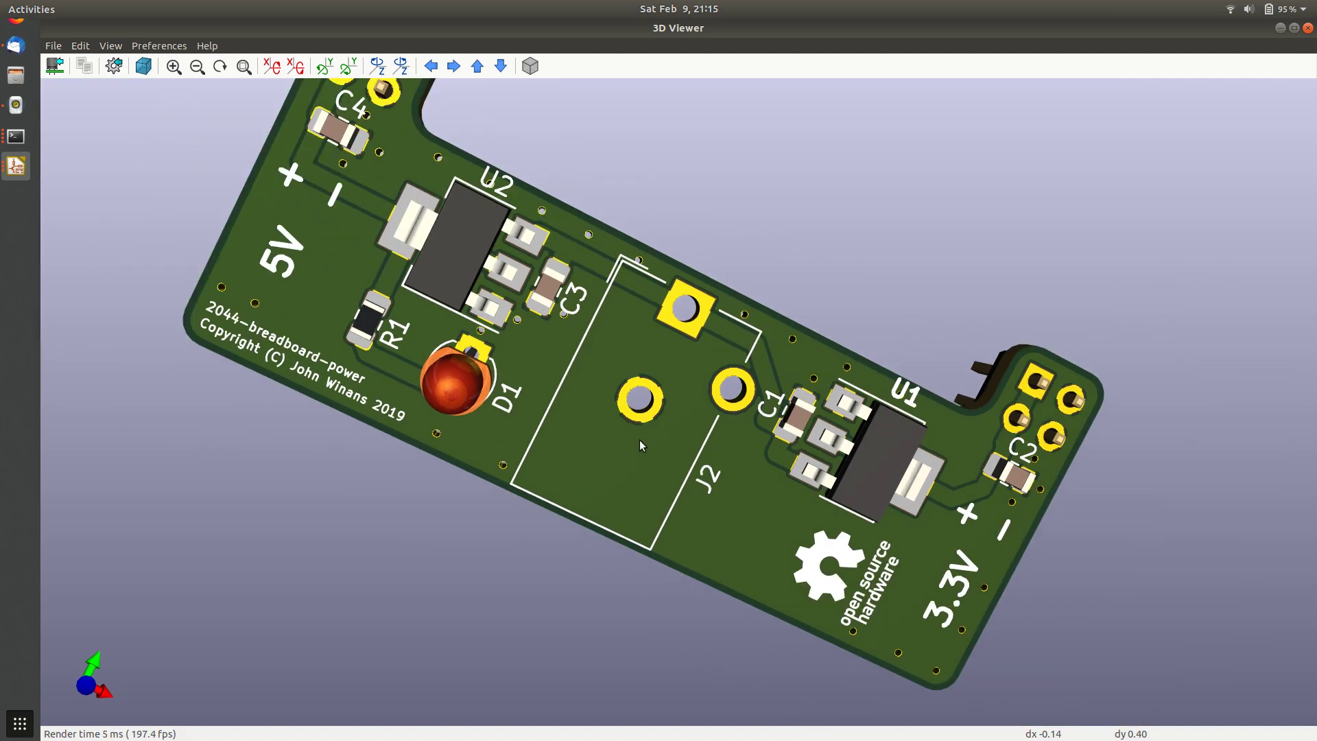
pyautogui.moveTo(800, 444); pyautogui.dragTo(812, 396)
pyautogui.moveTo(355, 332); pyautogui.dragTo(377, 404)
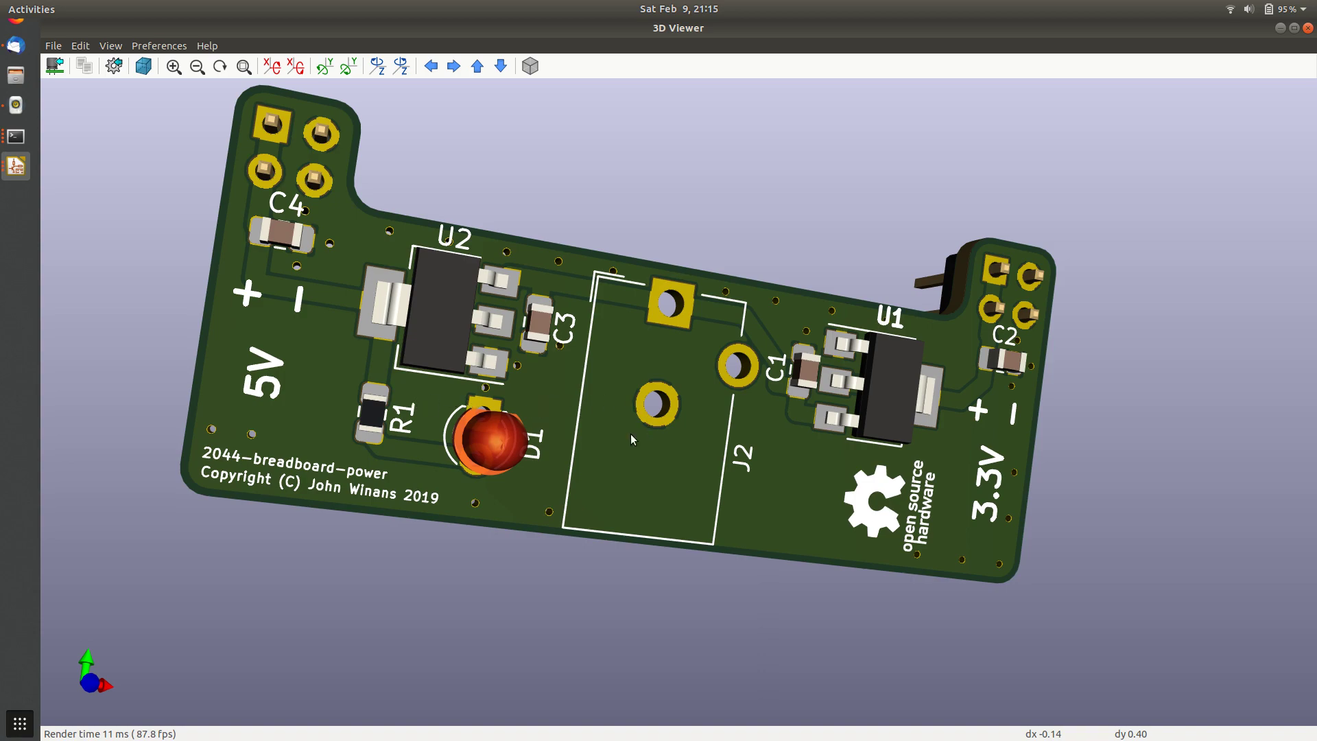
pyautogui.moveTo(223, 355); pyautogui.dragTo(1065, 382)
pyautogui.moveTo(524, 379); pyautogui.dragTo(582, 348)
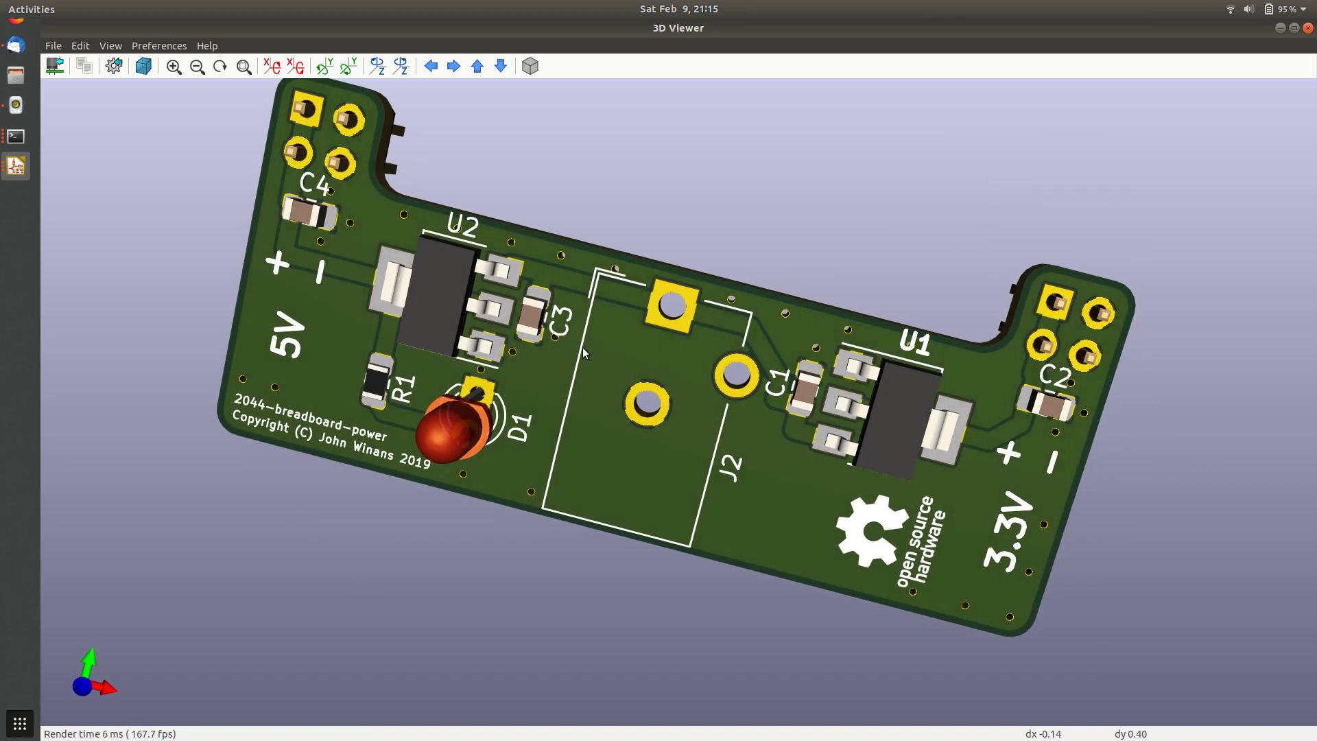